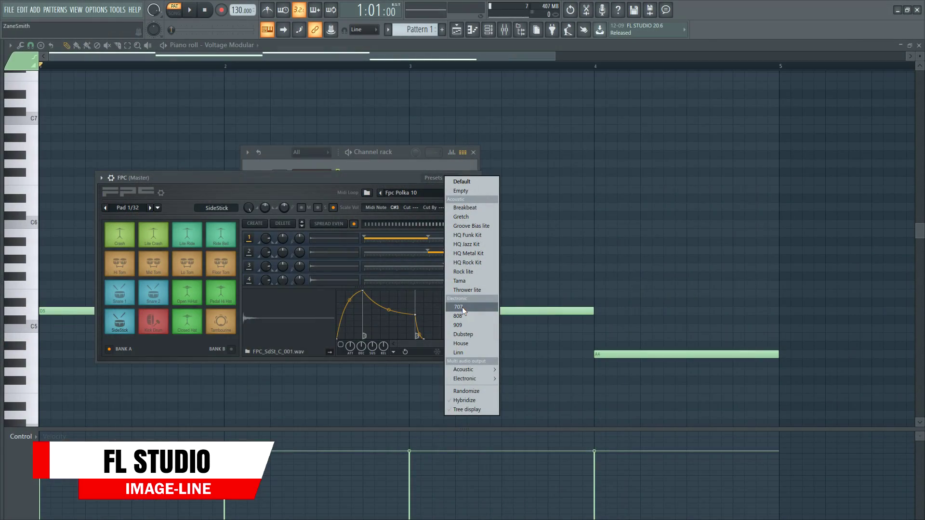
# Step: Load the 707 kit preset into the FPC drum sampler
pyautogui.click(461, 307)
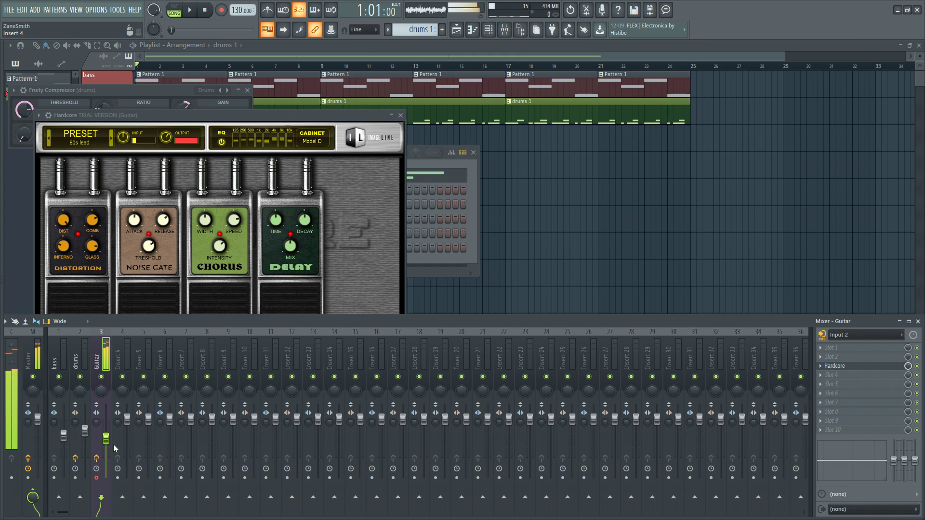
# Step: Stop the guitar take, trim the Guitar clip's end, and load Voltage Modular's Bass > Simple Bass preset
pyautogui.press('space')
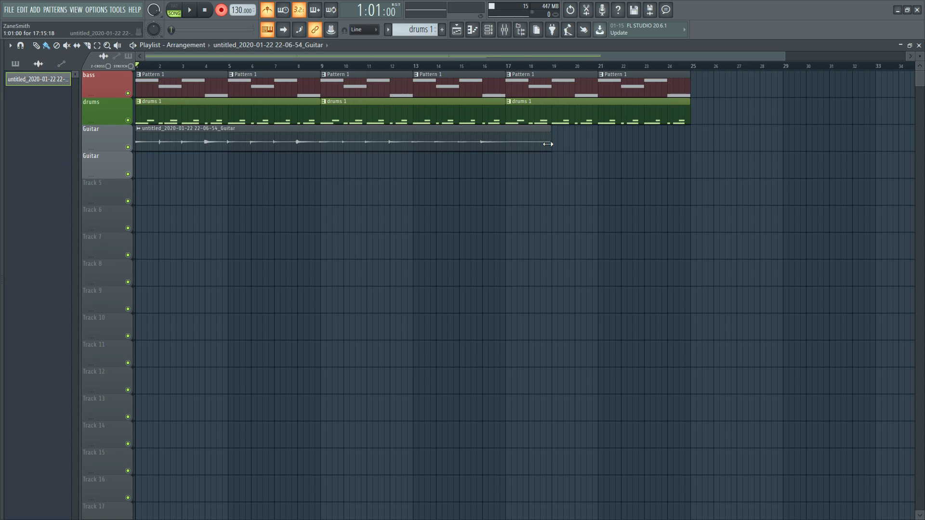
pyautogui.moveTo(550, 144); pyautogui.dragTo(522, 149)
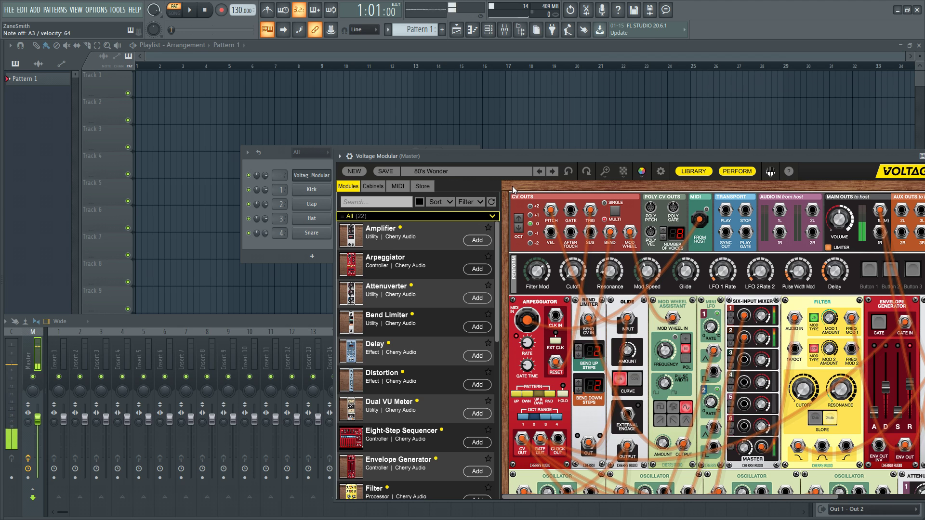
pyautogui.click(479, 169)
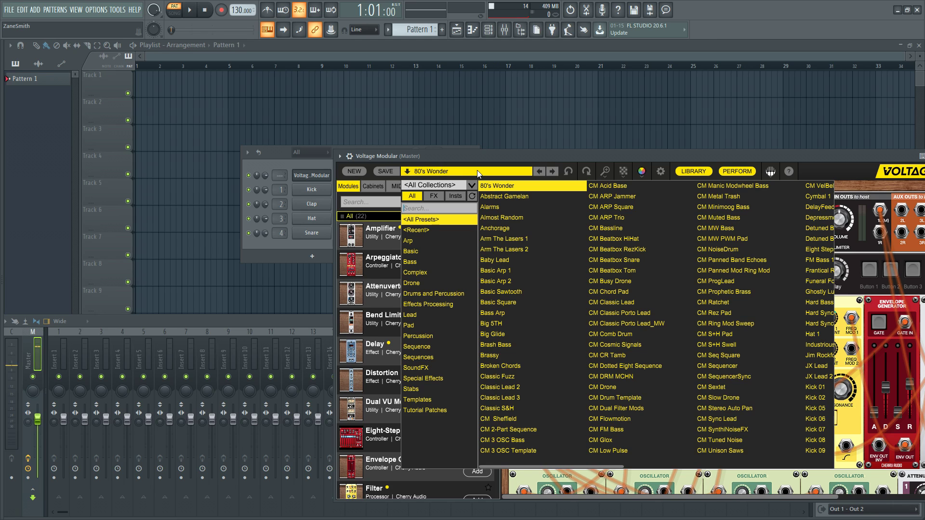
pyautogui.click(433, 262)
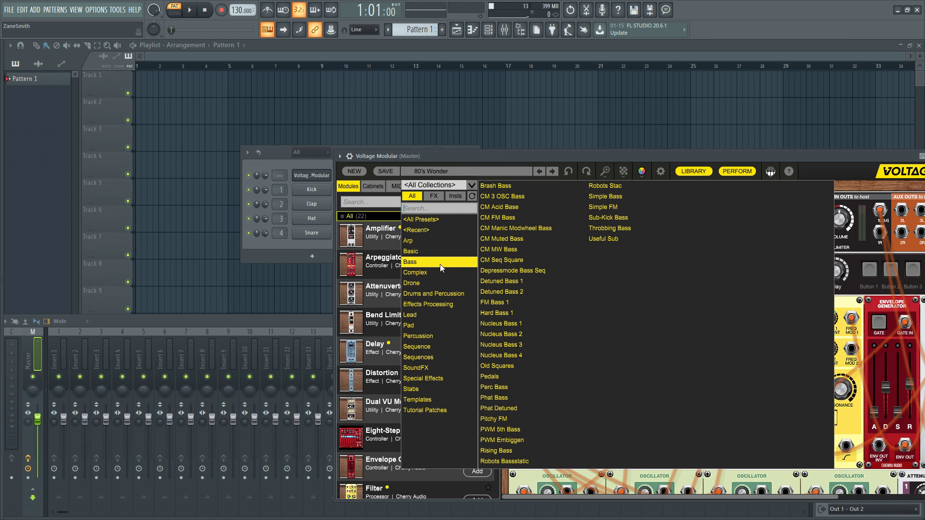
pyautogui.click(623, 196)
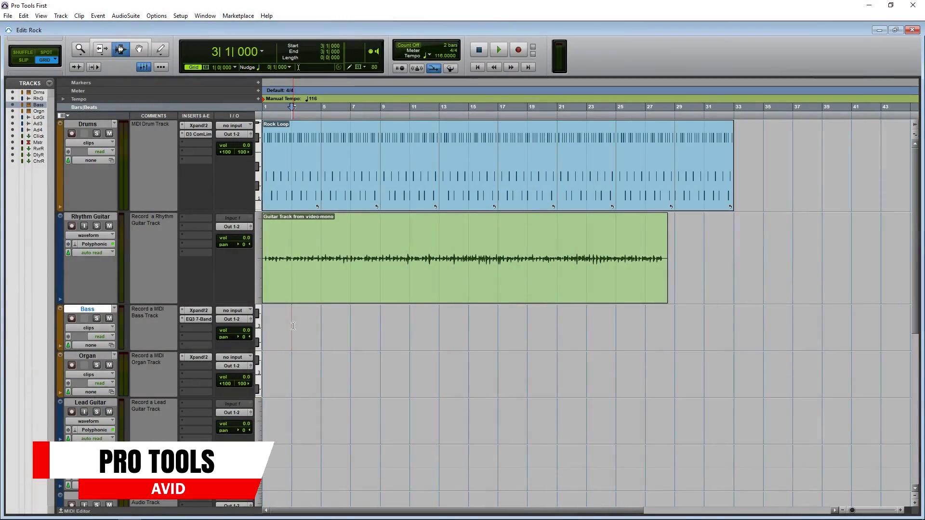
# Step: Play back the Rock session from the Pro Tools Edit window
pyautogui.press('space')
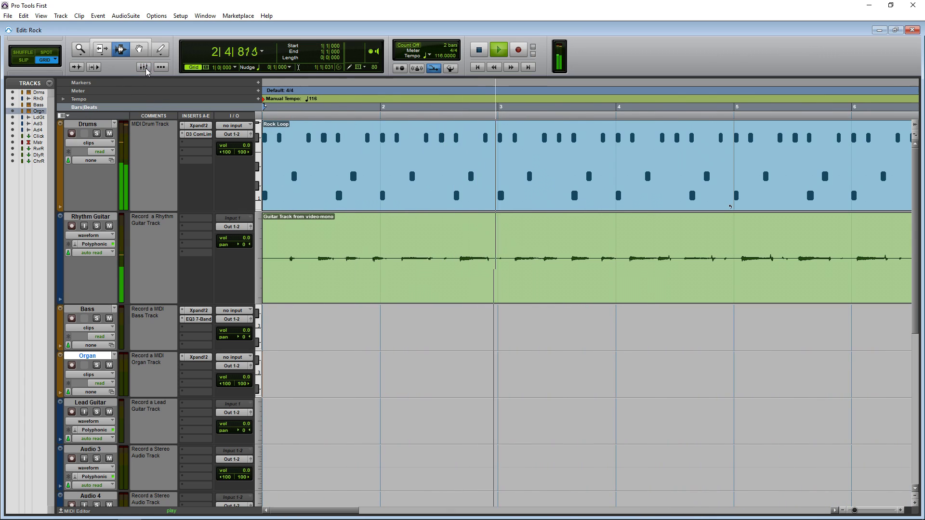
# Step: Show the Rock session's Mix window higher on screen and restart playback from the top
pyautogui.hotkey('ctrl', '=')
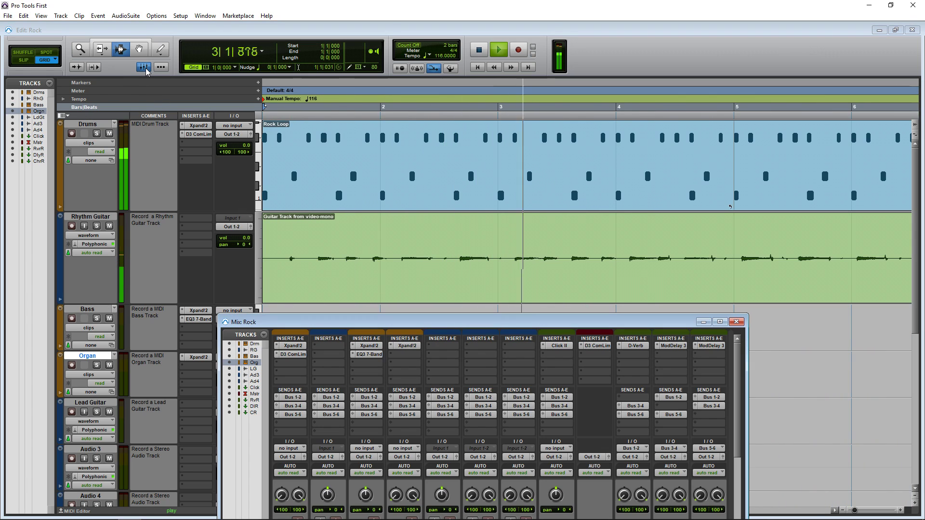
pyautogui.moveTo(367, 328); pyautogui.dragTo(369, 287)
pyautogui.scroll(-5, 382, 327)
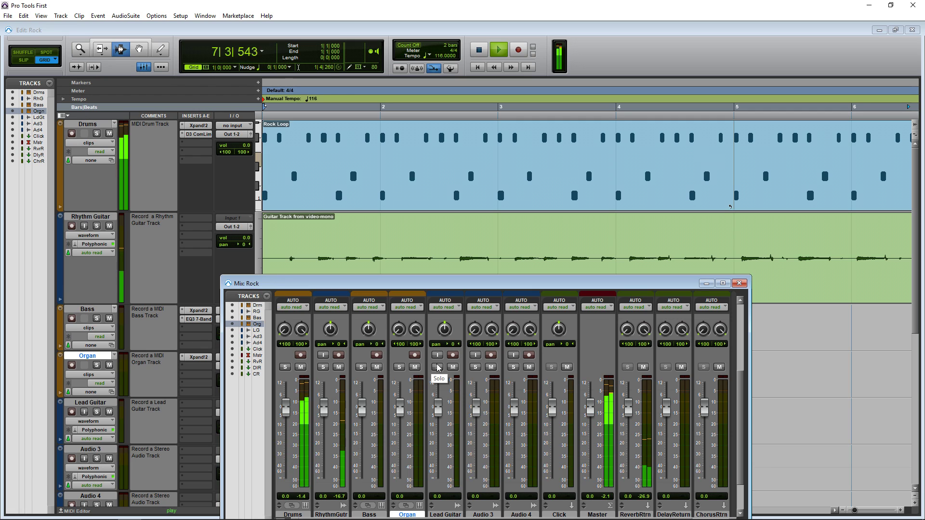
pyautogui.press('space')
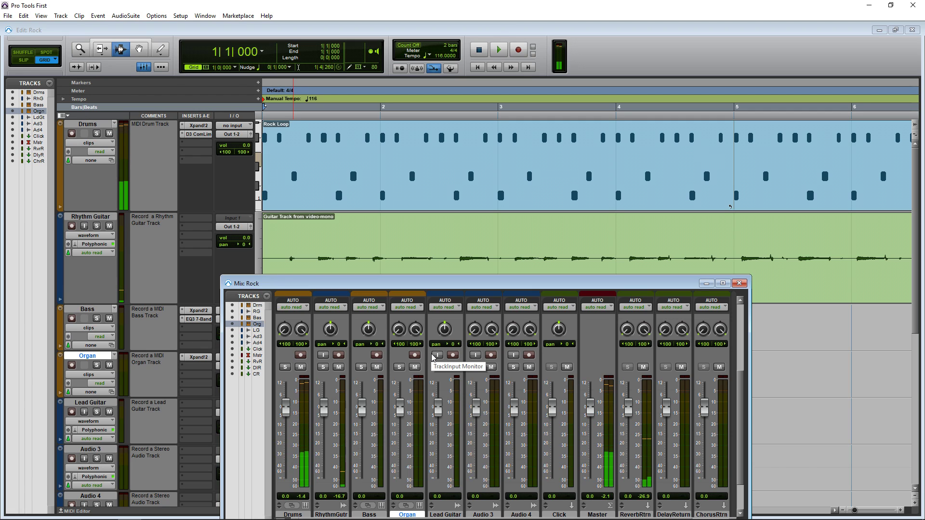
pyautogui.press('space')
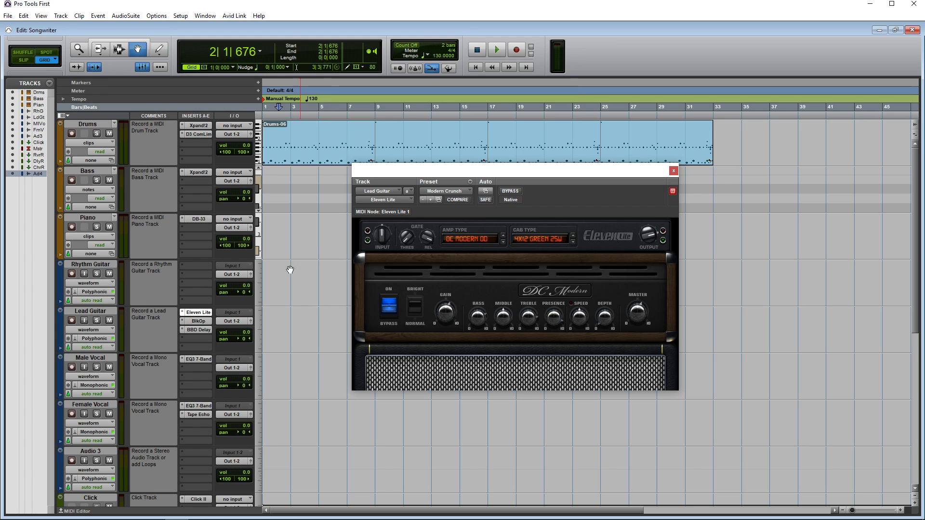
# Step: Audition Black Op Distortion and BBD Delay on Lead Guitar, Tape Echo on Female Vocal, and Bass's Xpand!2
pyautogui.click(198, 321)
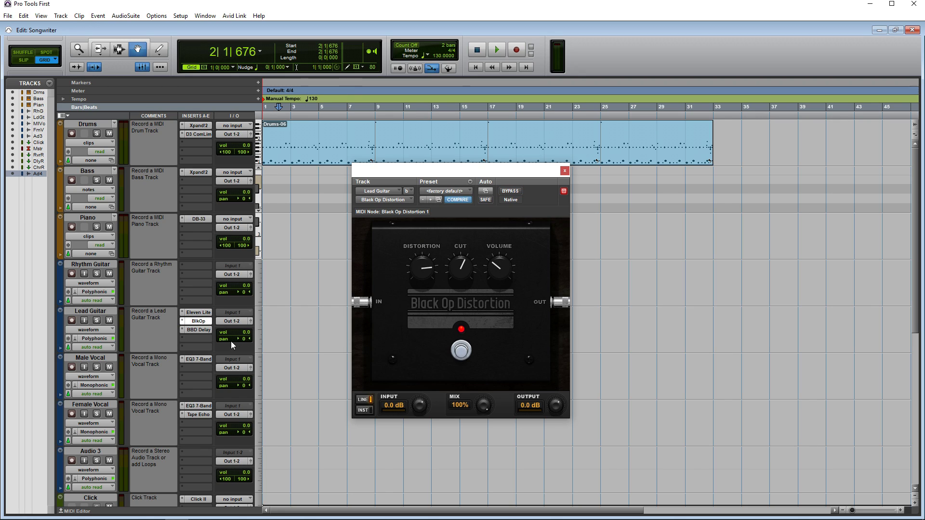
pyautogui.click(192, 330)
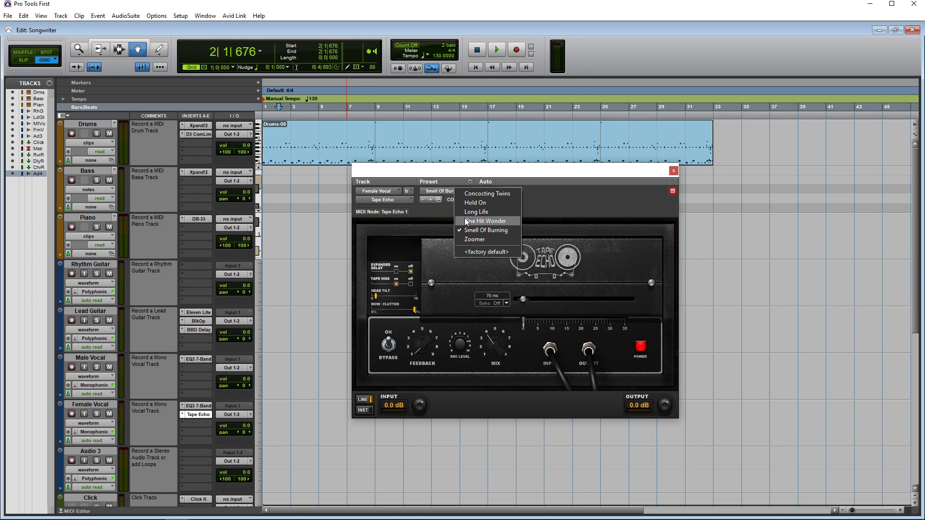
pyautogui.click(466, 221)
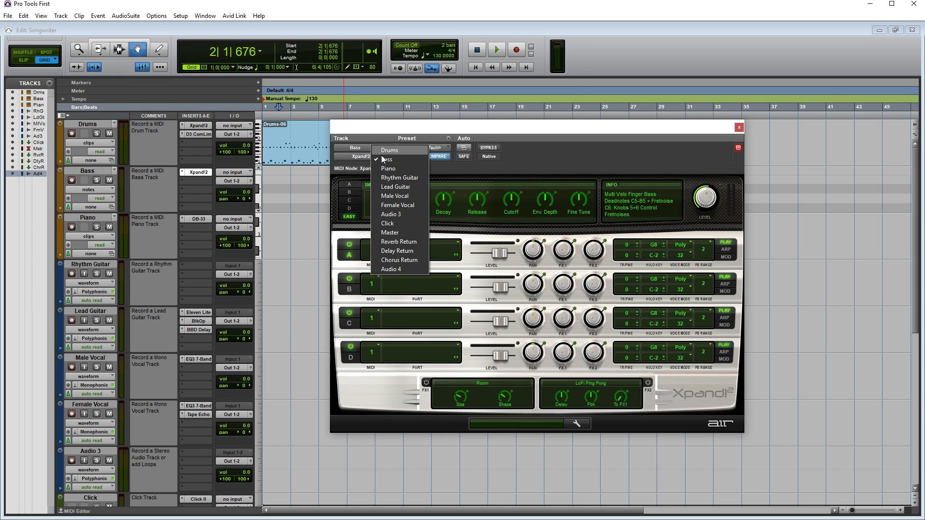
pyautogui.click(397, 161)
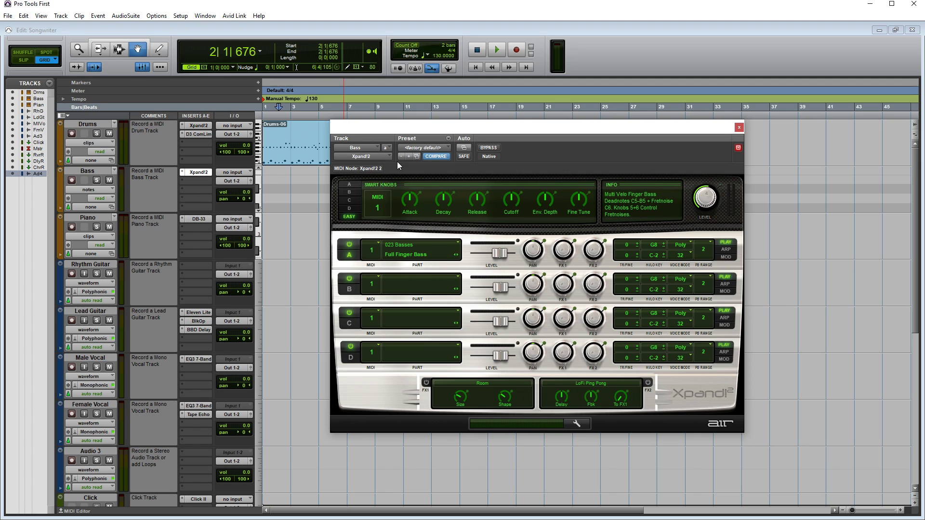
# Step: Open the Piano track's DB-33 organ, switch between its Cabinet and Organ pages, and list its presets
pyautogui.click(198, 218)
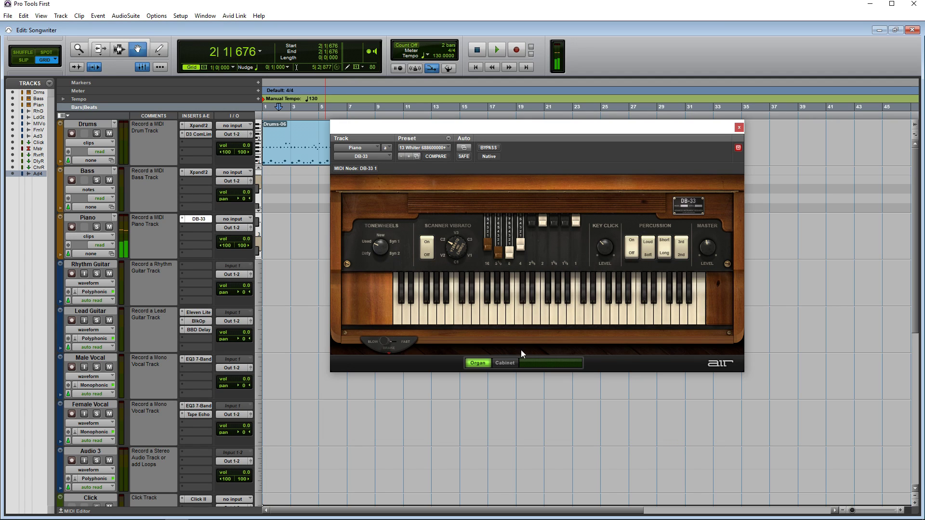
pyautogui.click(504, 363)
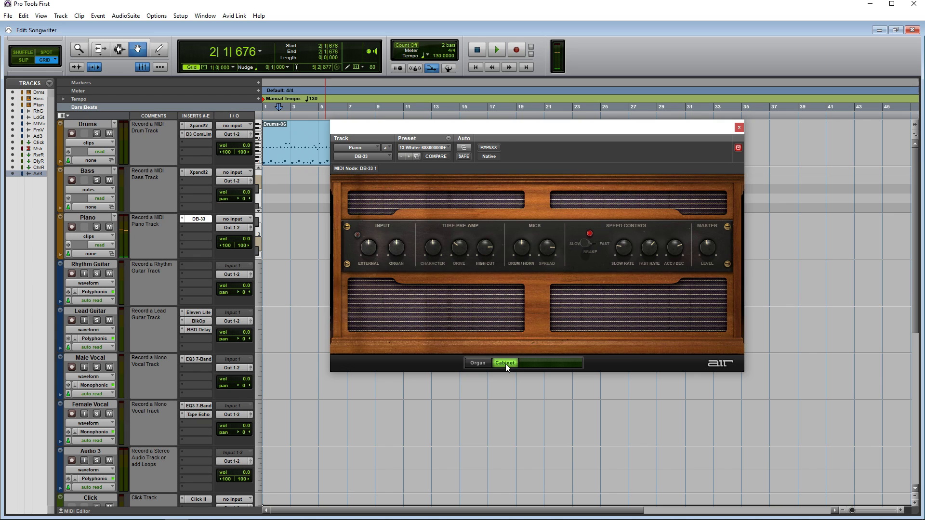
pyautogui.click(479, 363)
pyautogui.click(430, 150)
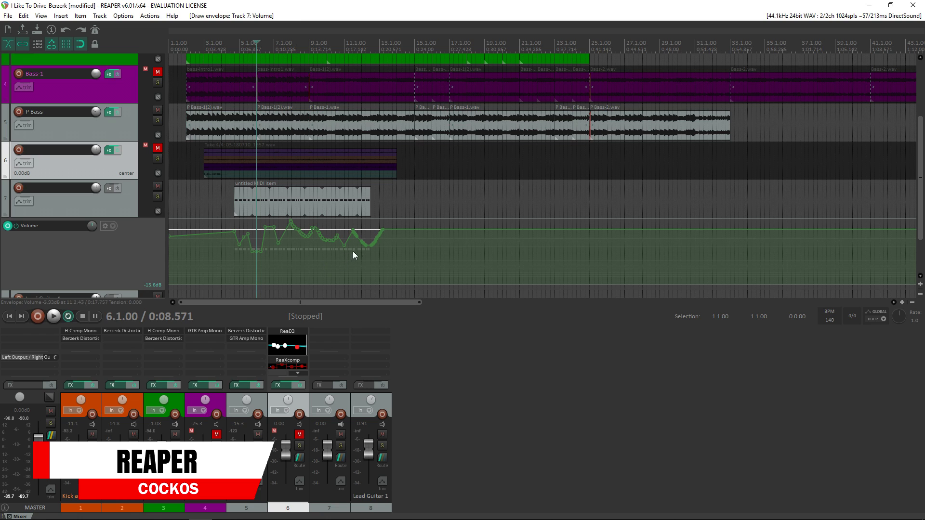
# Step: Dip track 7's volume envelope to about -18 dB; send Kick and Snare to Hats and Crash, Guitar 1 to track 6
pyautogui.moveTo(386, 232)
pyautogui.mouseDown()
pyautogui.moveTo(390, 272)
pyautogui.moveTo(432, 252)
pyautogui.moveTo(433, 240)
pyautogui.mouseUp()
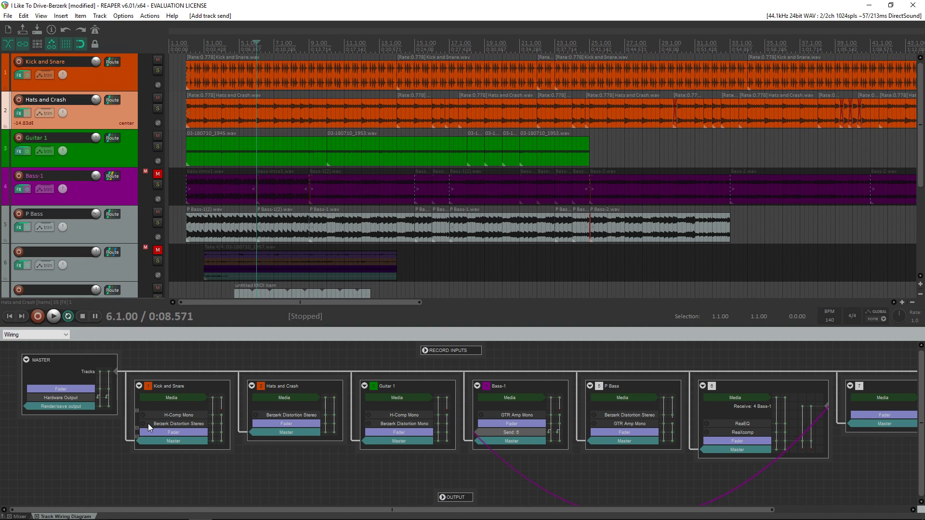
pyautogui.click(137, 428)
pyautogui.moveTo(219, 451); pyautogui.dragTo(346, 424)
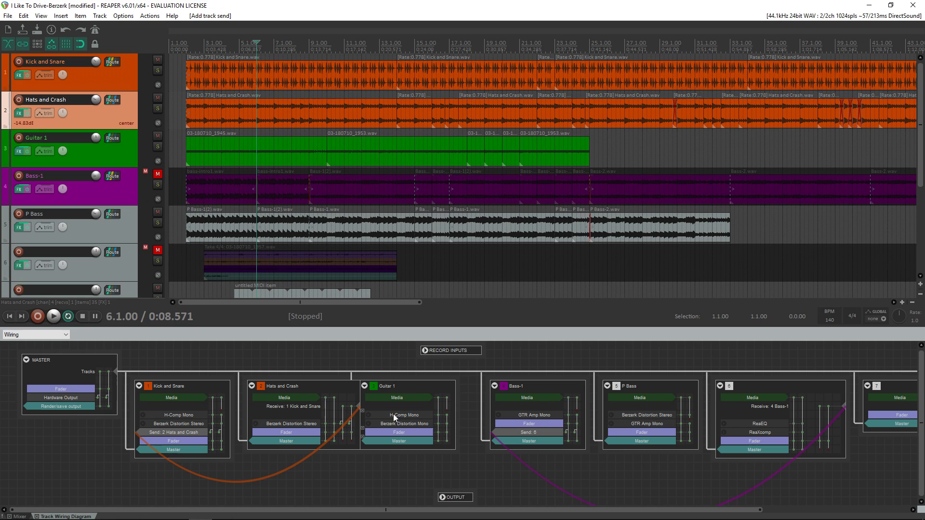
pyautogui.moveTo(364, 415); pyautogui.dragTo(895, 400)
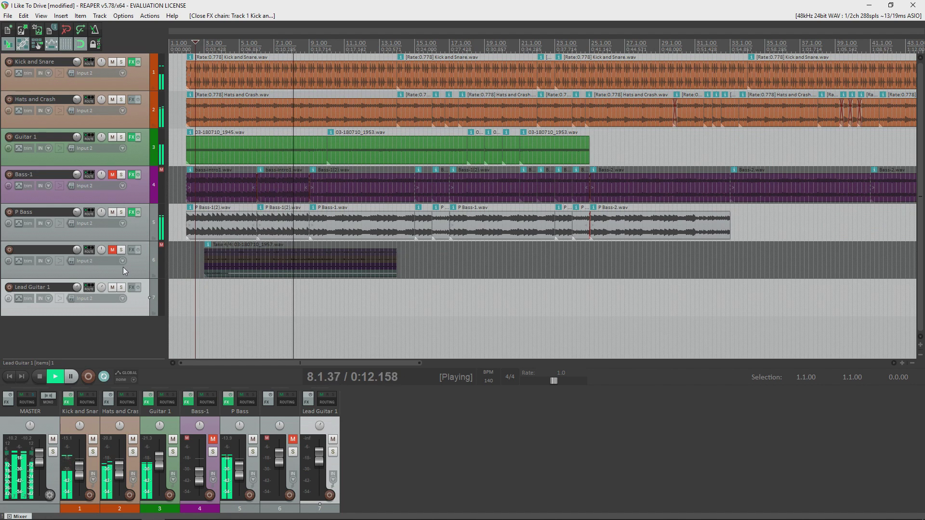
# Step: Add JS: 3x3 EQ to Lead Guitar 1's effects chain, then choose Add FX for another effect
pyautogui.click(132, 287)
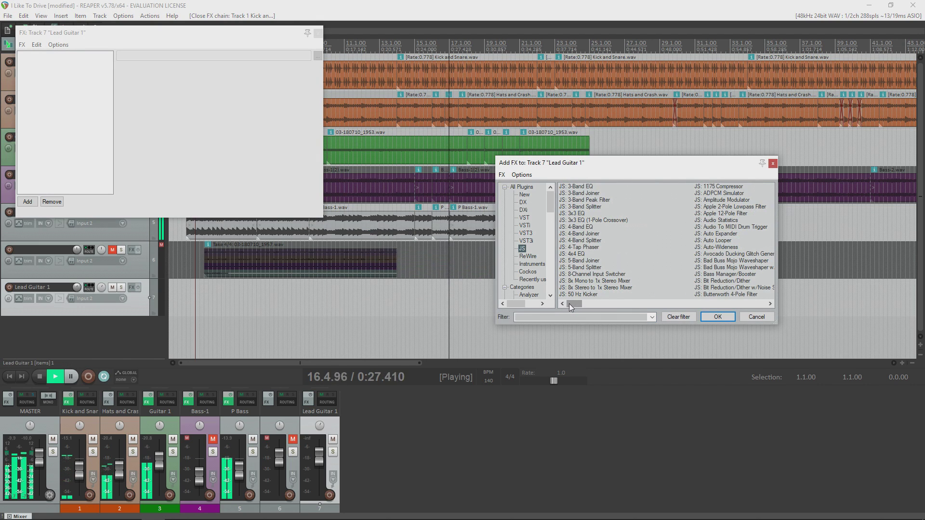
pyautogui.moveTo(569, 304); pyautogui.dragTo(759, 318)
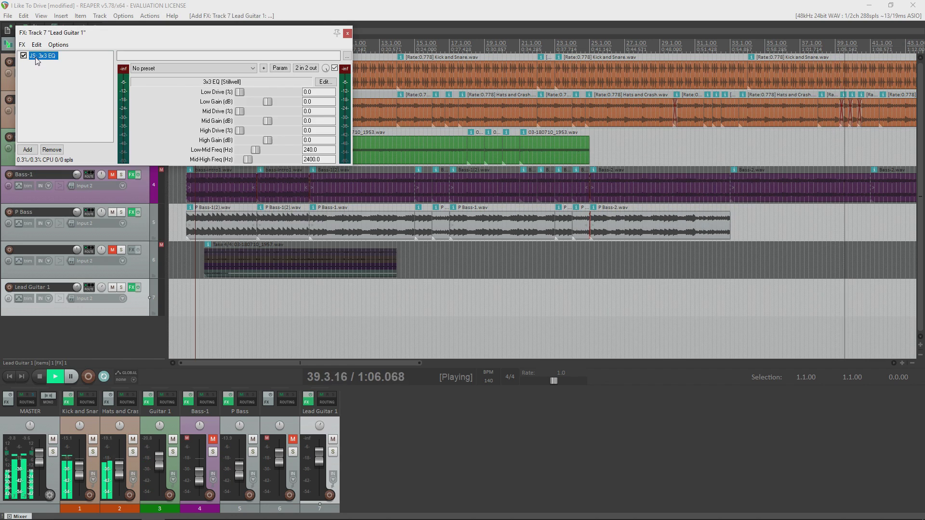
pyautogui.rightClick(36, 57)
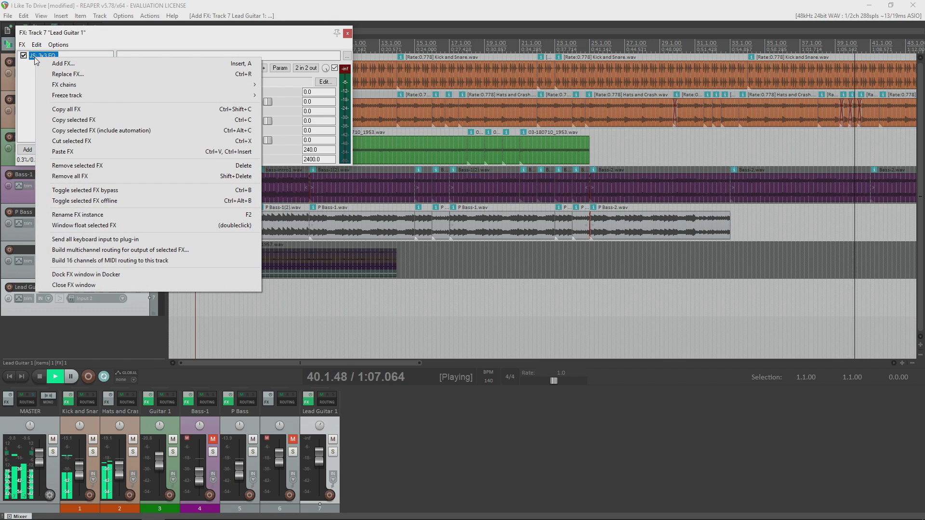
pyautogui.click(49, 63)
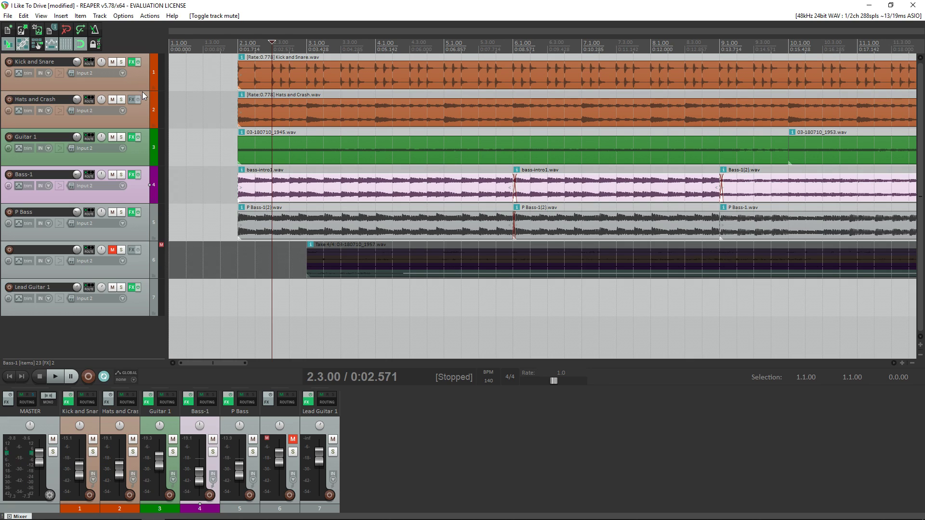
# Step: Make the Kick and Snare and Hats and Crash tracks taller and start project playback
pyautogui.moveTo(143, 92); pyautogui.dragTo(141, 213)
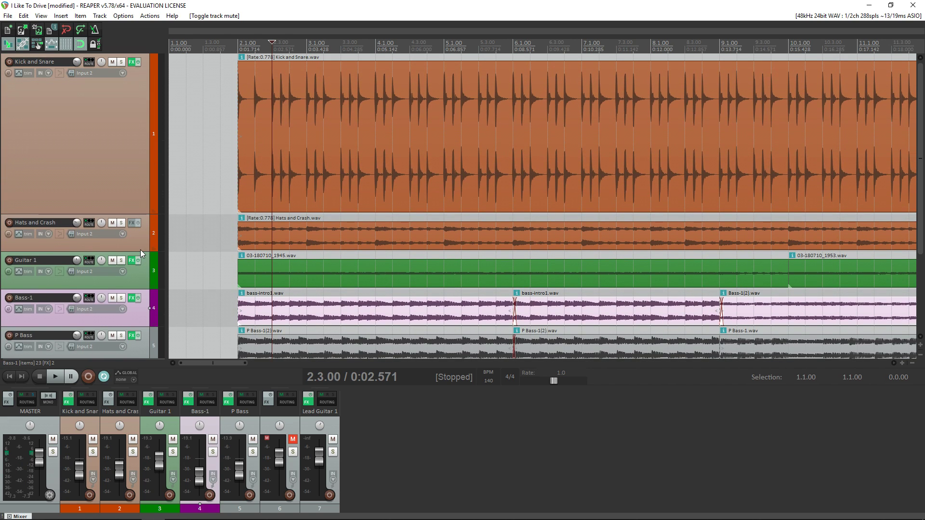
pyautogui.moveTo(141, 250); pyautogui.dragTo(135, 331)
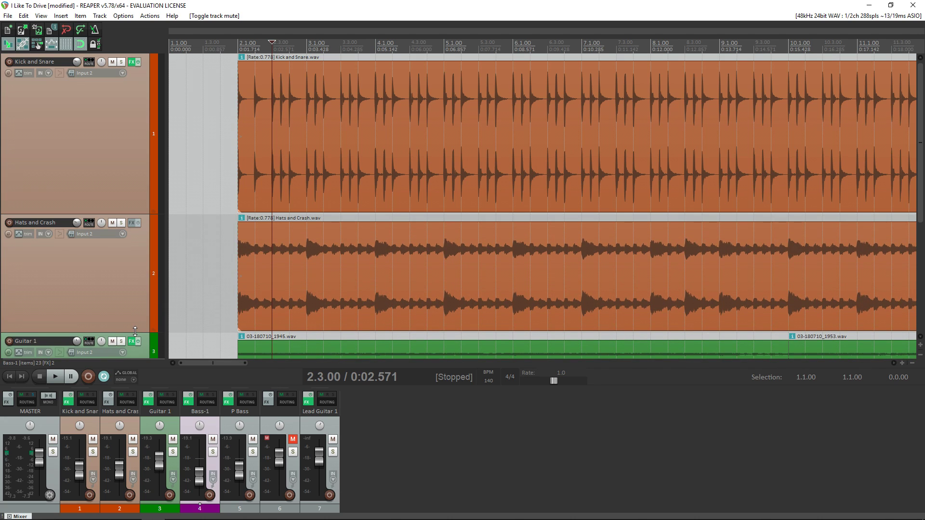
pyautogui.scroll(-3, 921, 192)
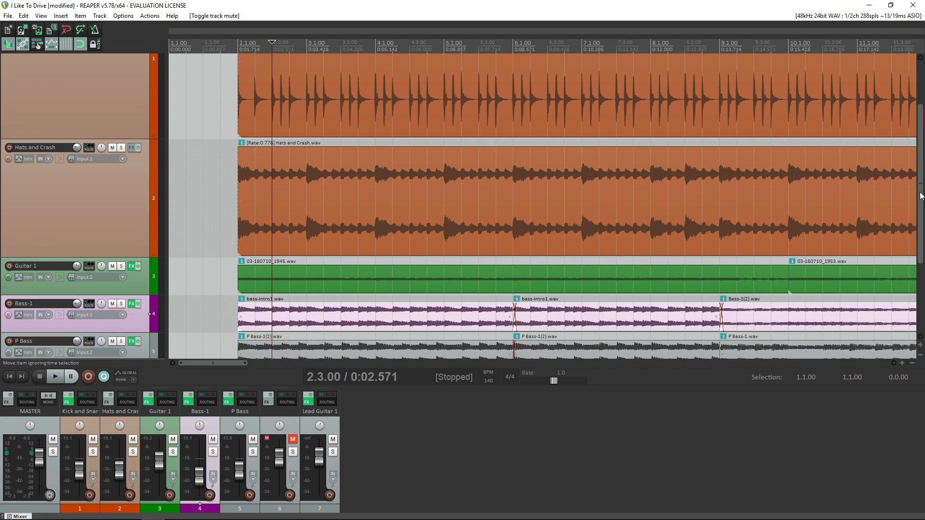
pyautogui.scroll(3, 921, 193)
pyautogui.press('space')
pyautogui.scroll(-3, 921, 195)
pyautogui.scroll(3, 921, 195)
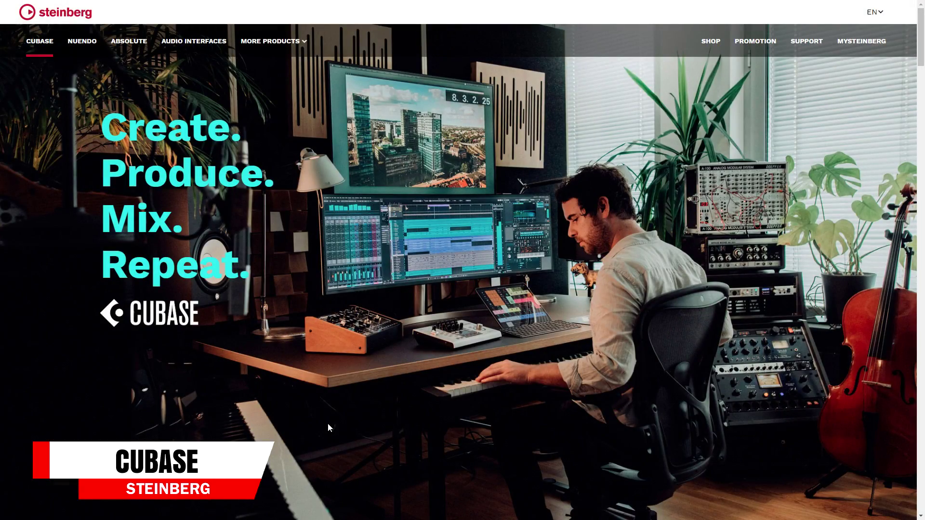
# Step: Scroll past the hero image and intro text to the six use-case tiles, Composing through Mixing
pyautogui.scroll(-10, 305, 395)
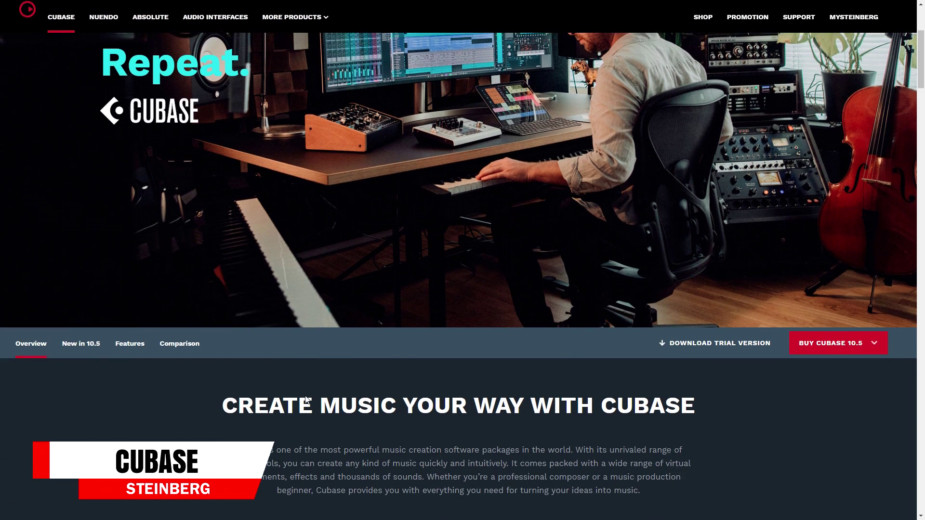
pyautogui.scroll(-1, 297, 391)
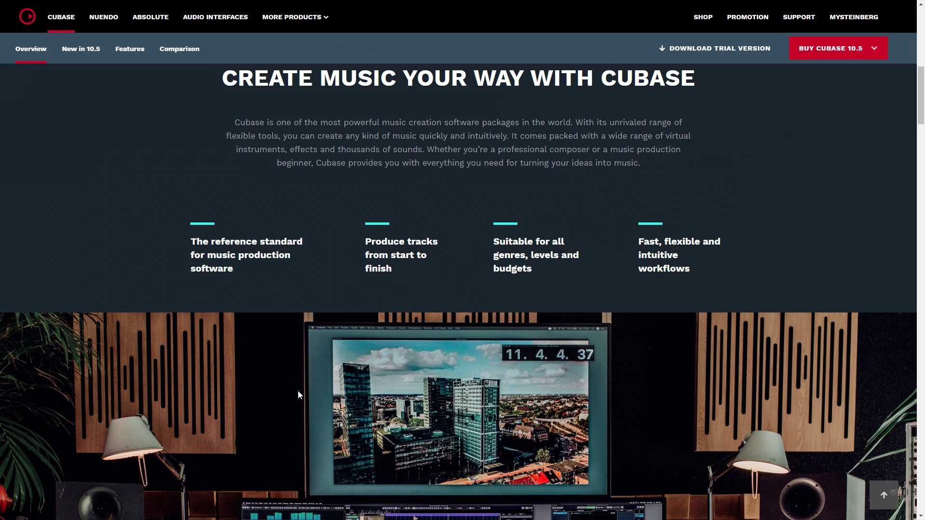
pyautogui.scroll(-10, 298, 392)
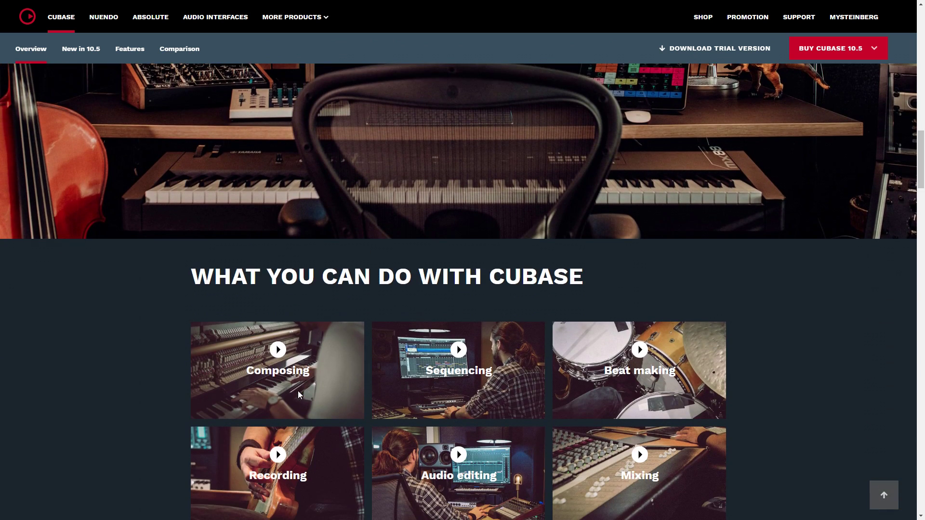
pyautogui.scroll(-4, 298, 391)
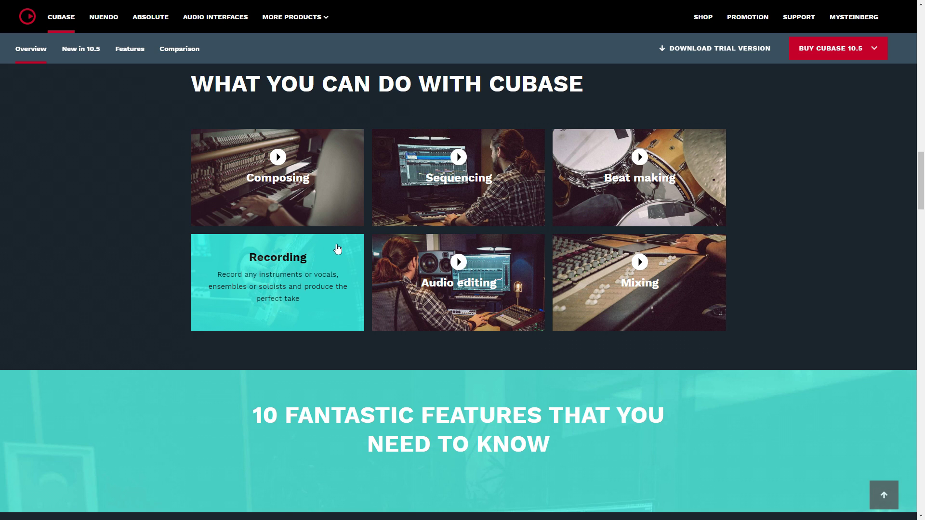
pyautogui.scroll(-8, 337, 248)
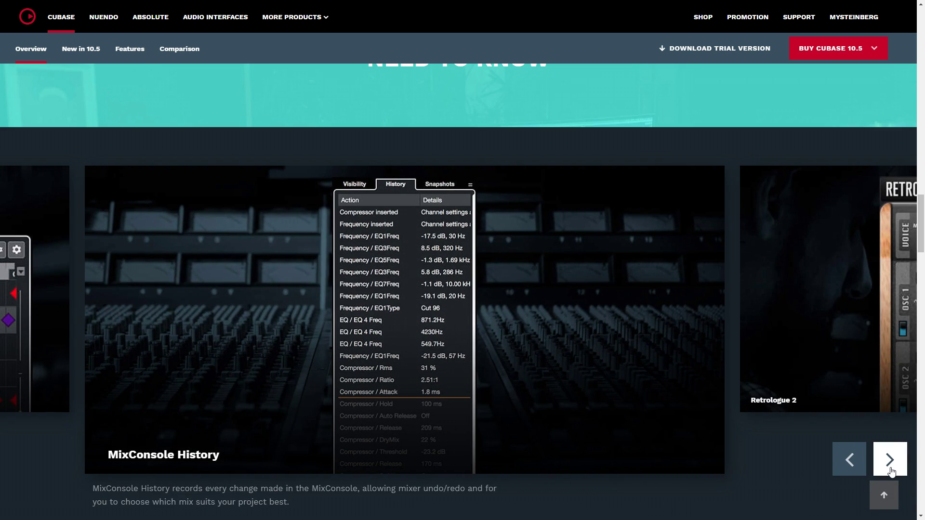
# Step: Advance the features carousel through Retrologue 2, Sampler Track, VariAudio, Audio Alignment and Channel Strip
pyautogui.click(889, 460)
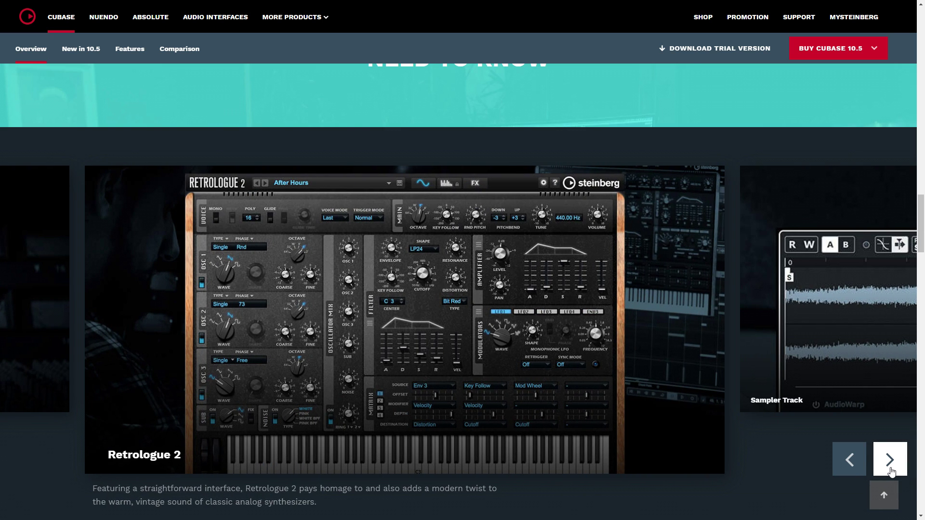
pyautogui.click(889, 460)
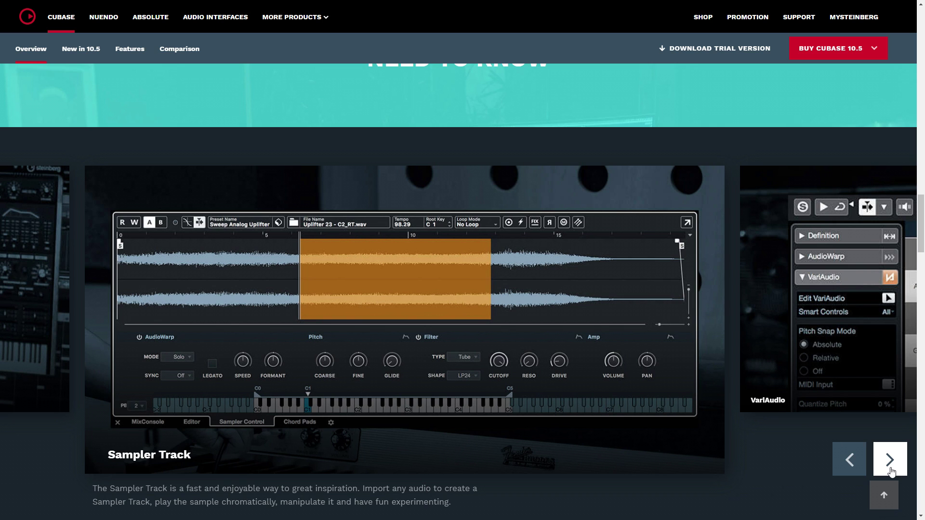
pyautogui.click(890, 460)
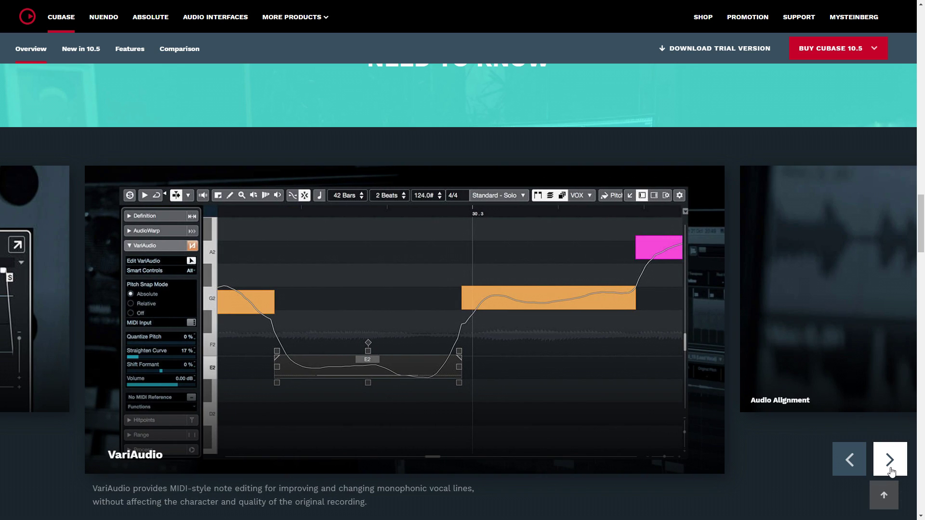
pyautogui.click(889, 460)
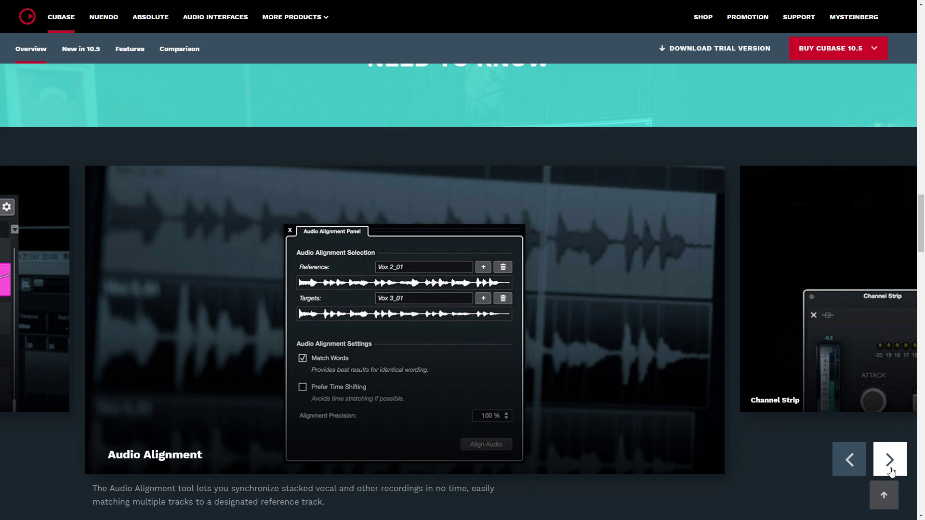
pyautogui.click(890, 469)
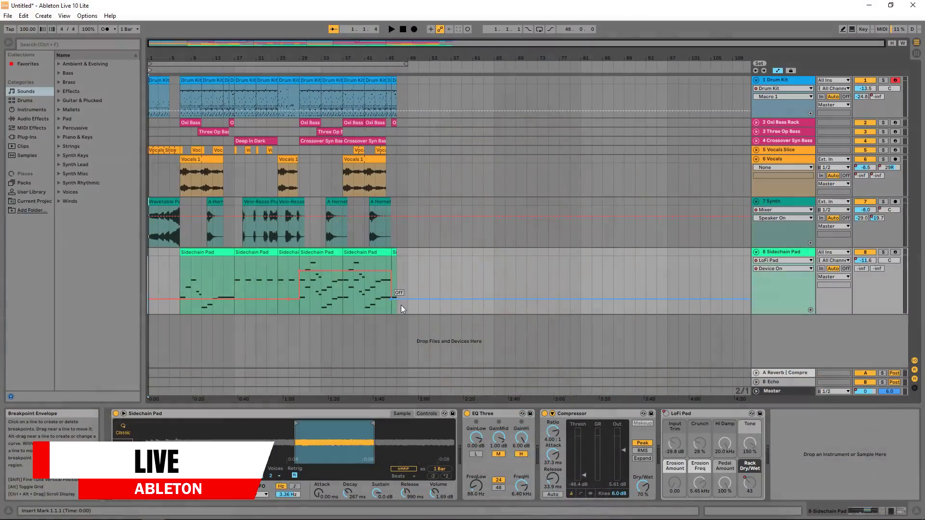
# Step: Play the Ableton Live arrangement and select the 7 Synth track
pyautogui.press('space')
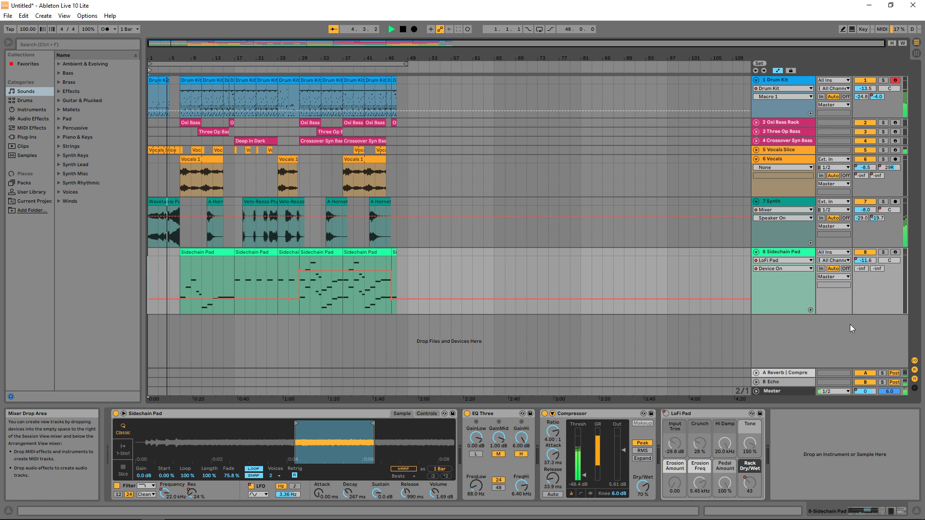
pyautogui.click(789, 234)
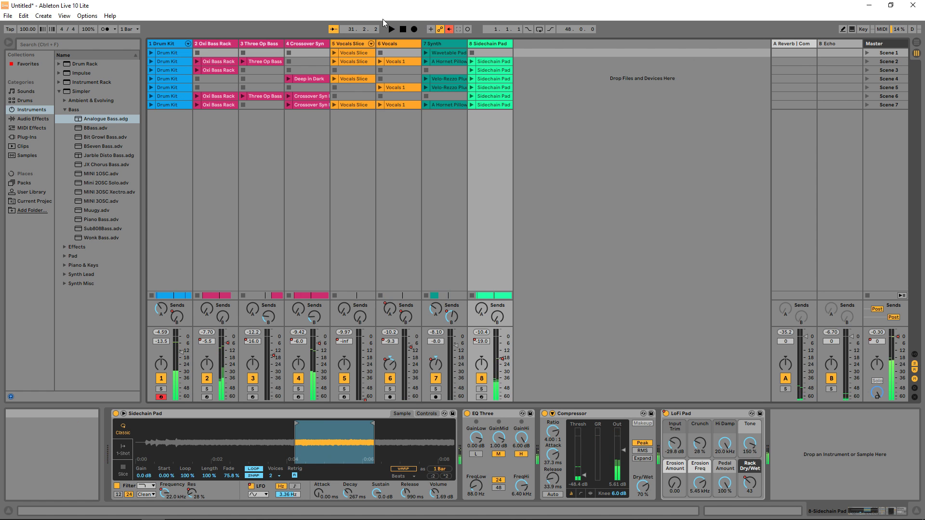
# Step: Launch the Drum Kit, Three Op Bass, Vocals Slice and Wavetable Pad clips, then show Audio Effects
pyautogui.click(151, 53)
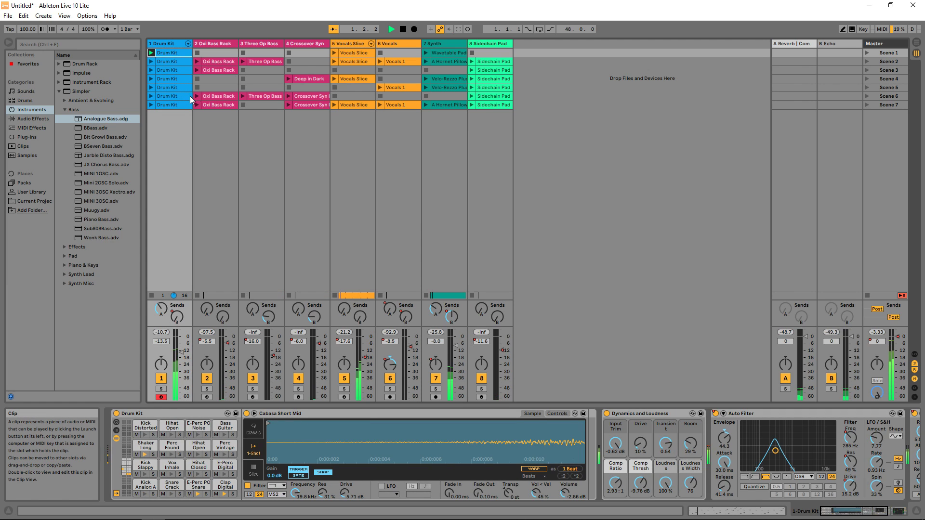
pyautogui.click(243, 61)
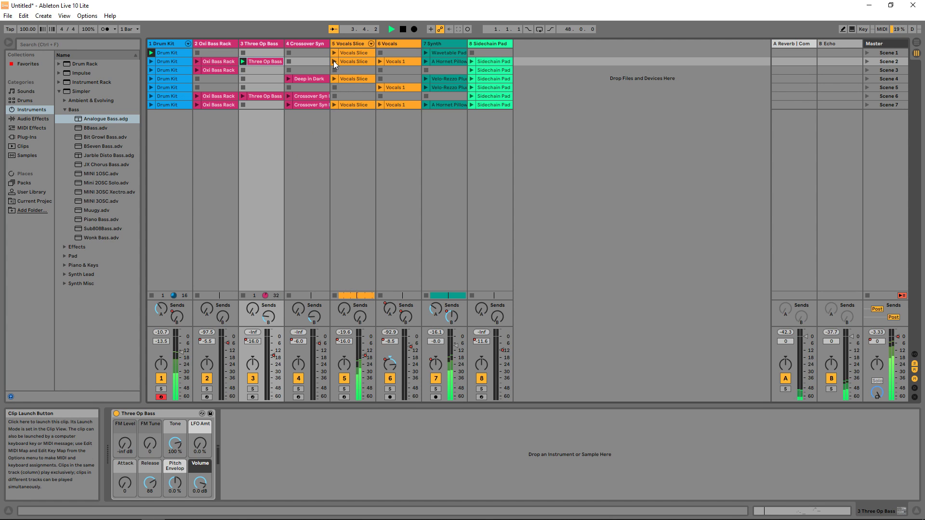
pyautogui.click(334, 79)
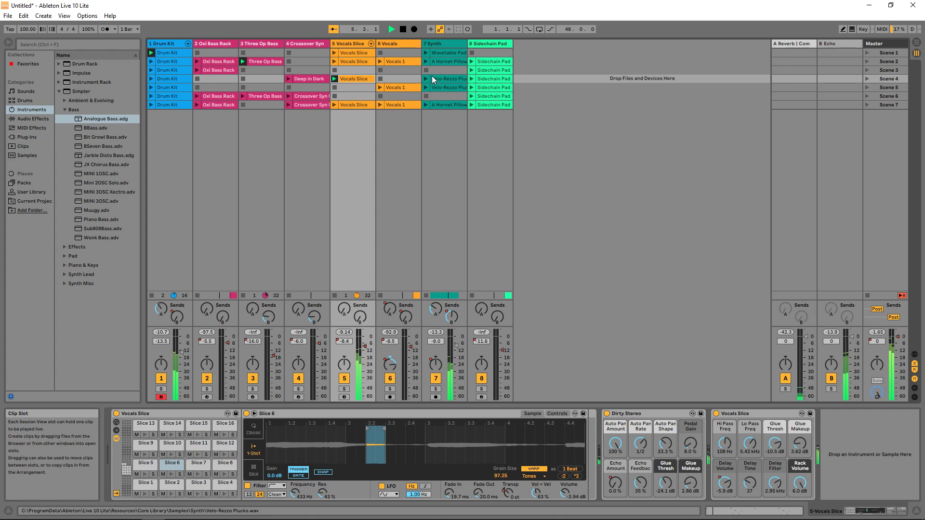
pyautogui.click(425, 52)
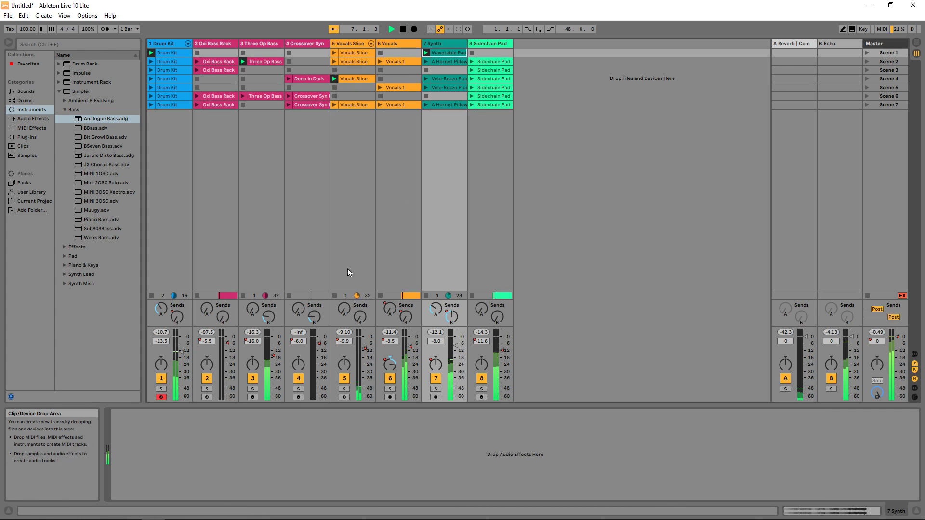
pyautogui.click(24, 119)
# Step: Add the Brick Wall and Kick Reducer compressor presets to the 7 Synth track
pyautogui.click(59, 111)
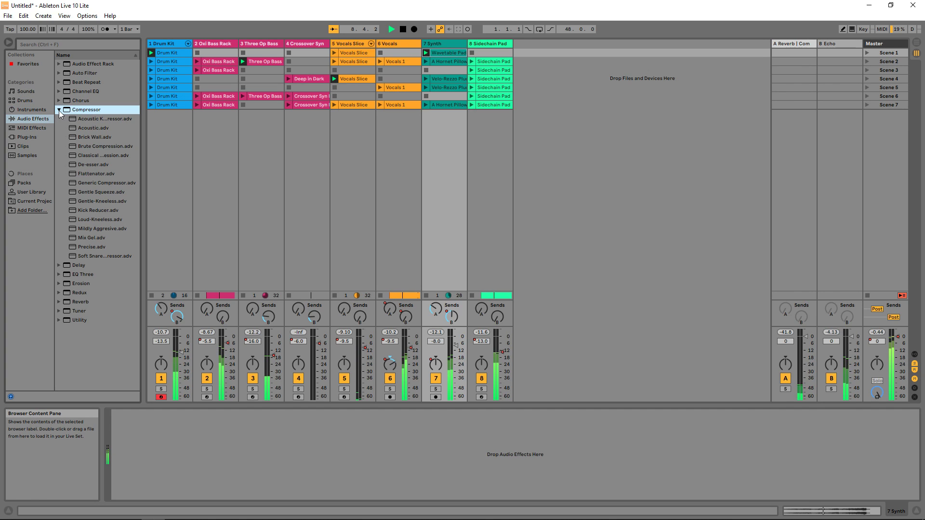
pyautogui.moveTo(90, 139); pyautogui.dragTo(514, 493)
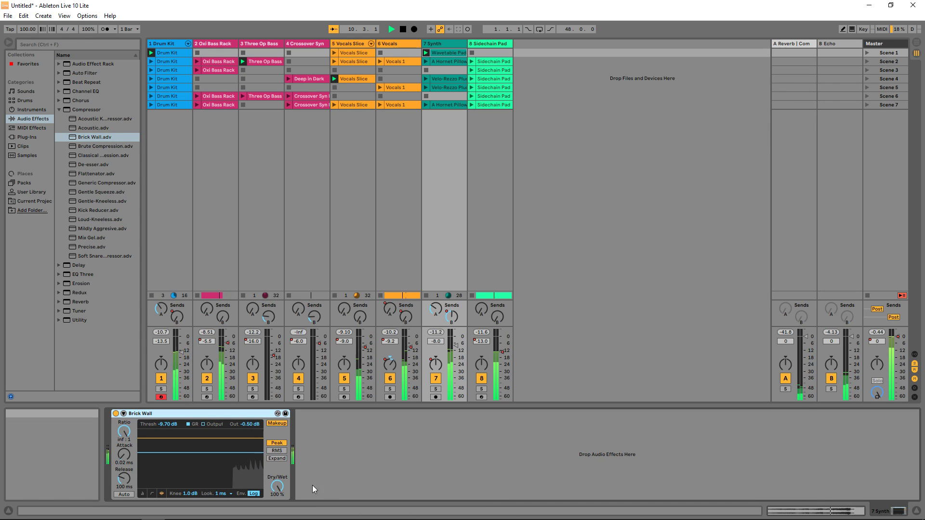
pyautogui.moveTo(97, 210); pyautogui.dragTo(214, 475)
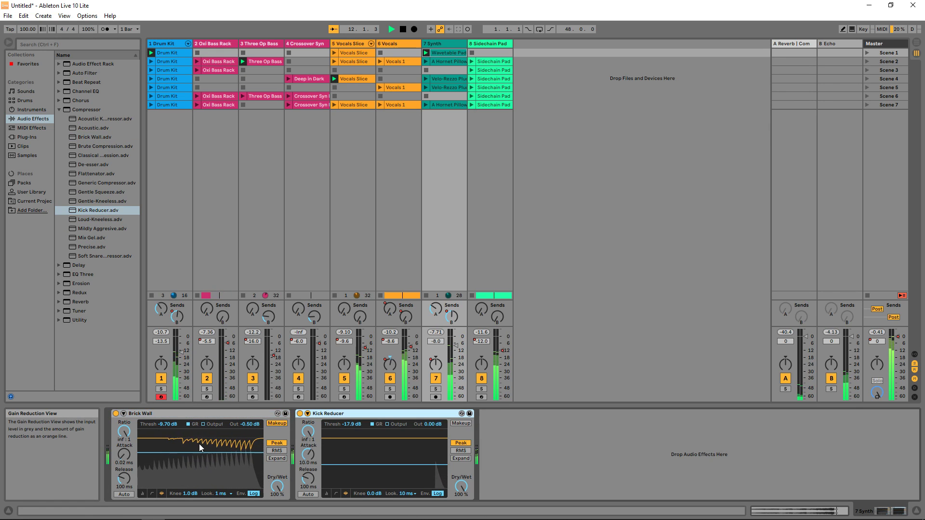
# Step: Add a Chorus after Kick Reducer, then select the Vocals Slice track and scene 7
pyautogui.click(59, 111)
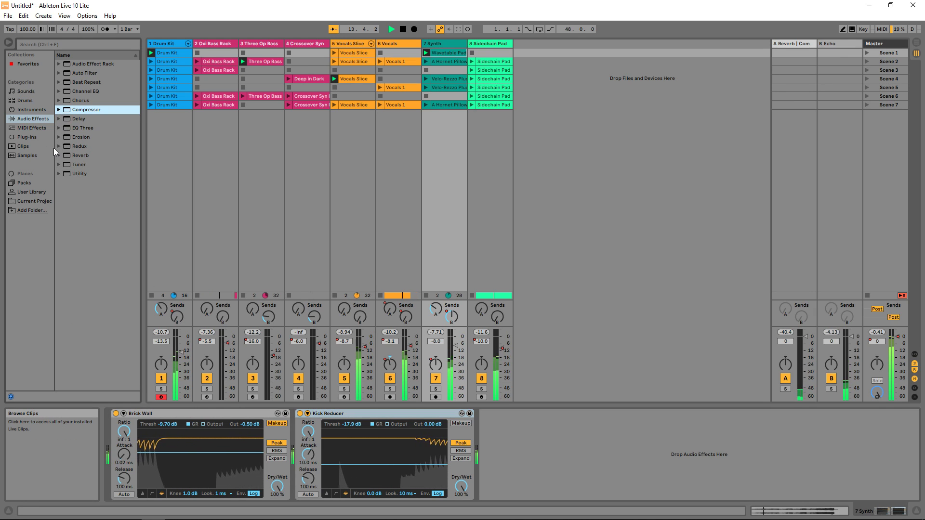
pyautogui.click(59, 101)
pyautogui.click(77, 110)
pyautogui.moveTo(77, 112); pyautogui.dragTo(576, 429)
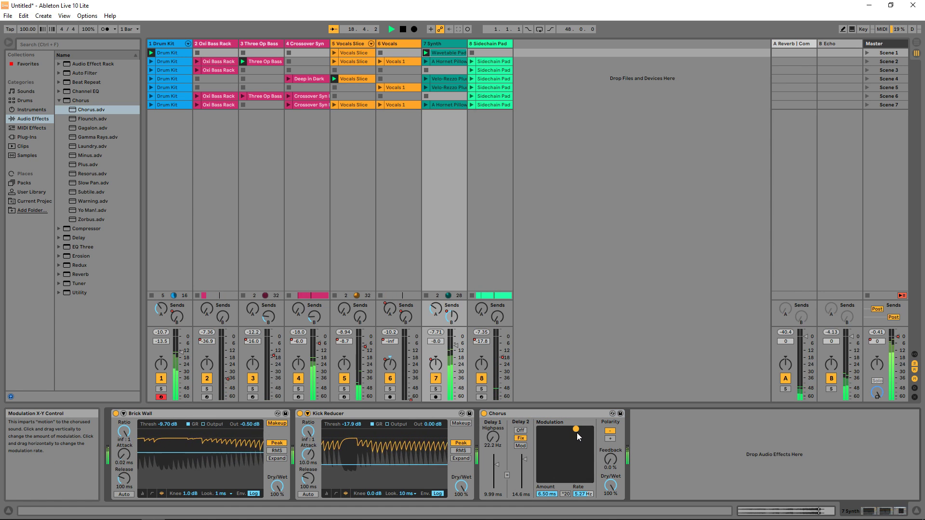
pyautogui.click(334, 78)
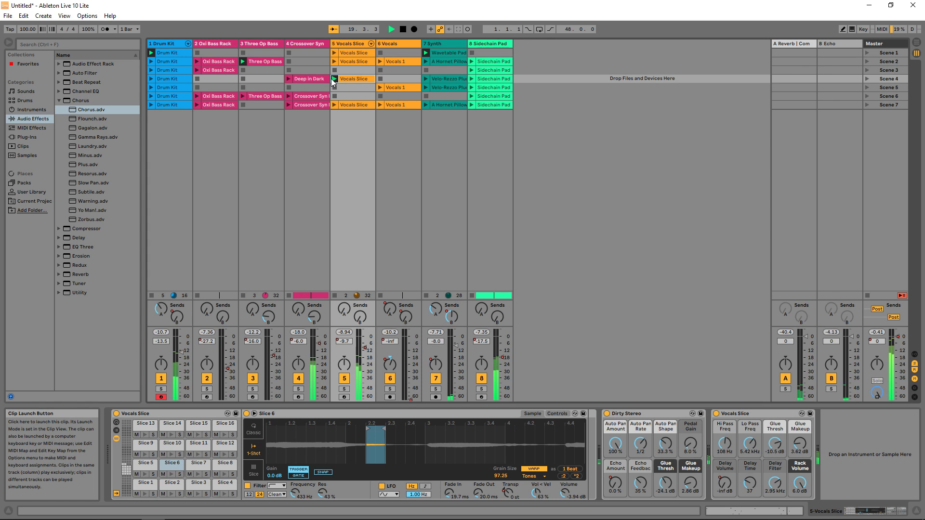
pyautogui.click(333, 105)
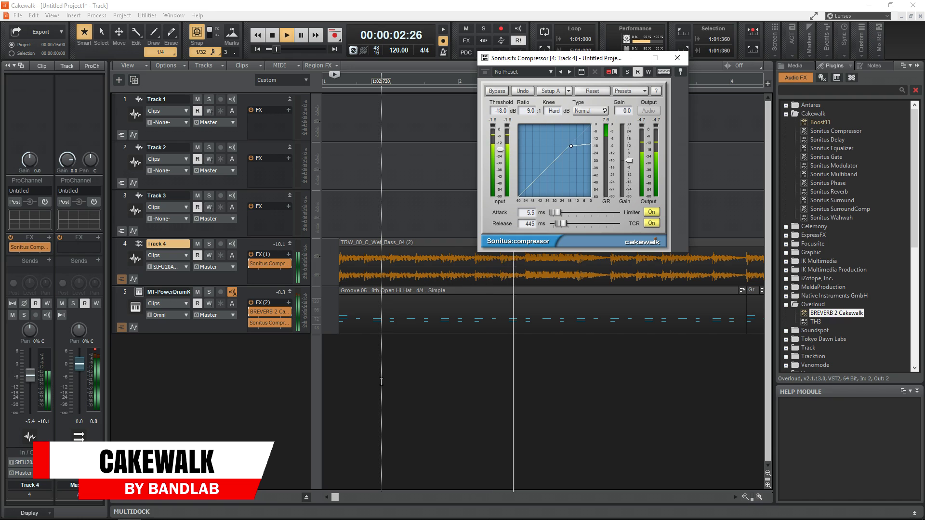
# Step: Open BREVERB 2 on MT-PowerDrumKit, stop playback, and inspect the TH3 amp head on Track 3
pyautogui.doubleClick(265, 311)
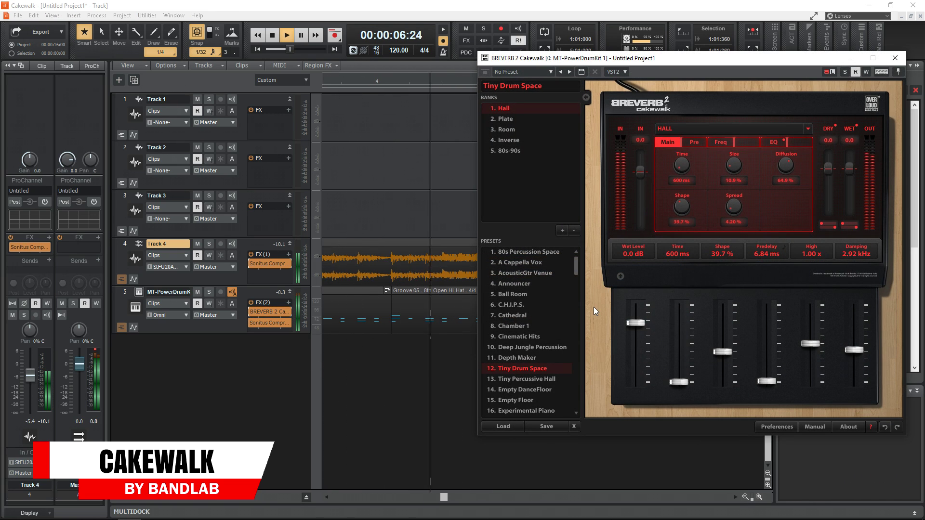
pyautogui.press('space')
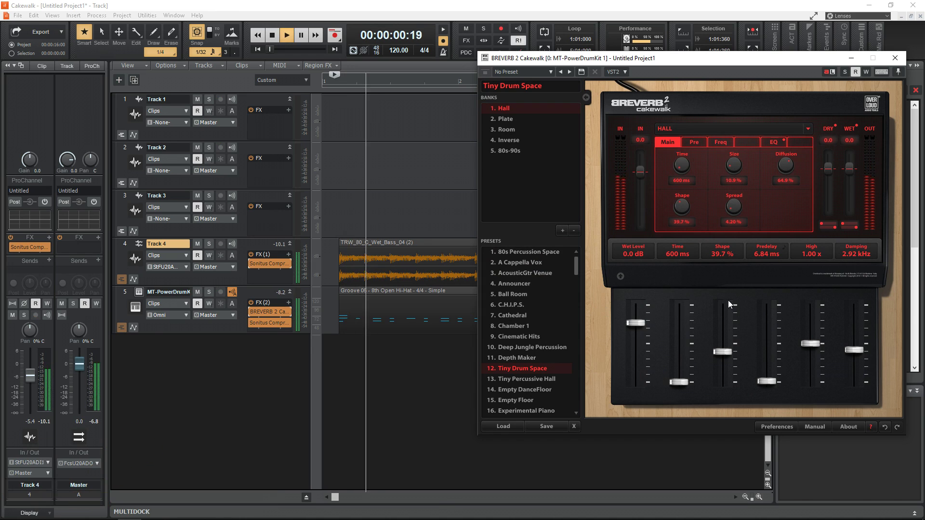
pyautogui.click(275, 301)
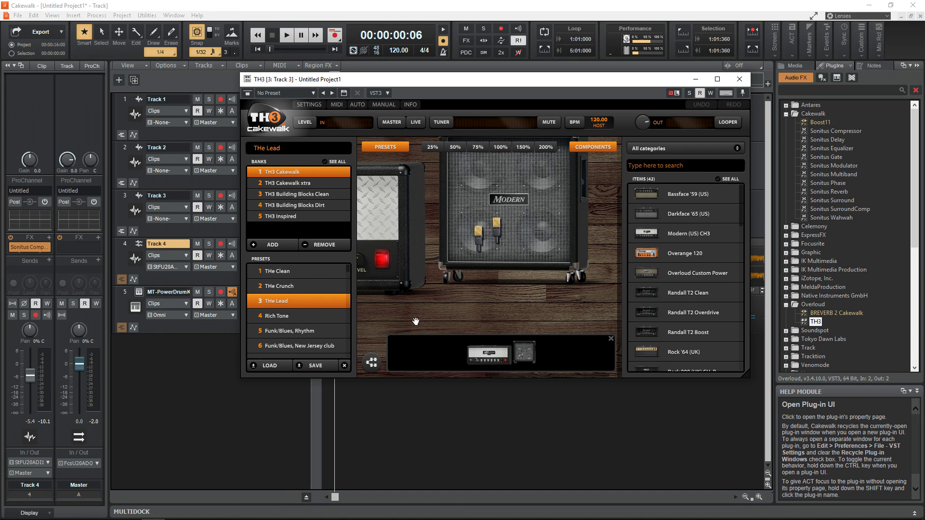
pyautogui.moveTo(390, 302); pyautogui.dragTo(511, 302)
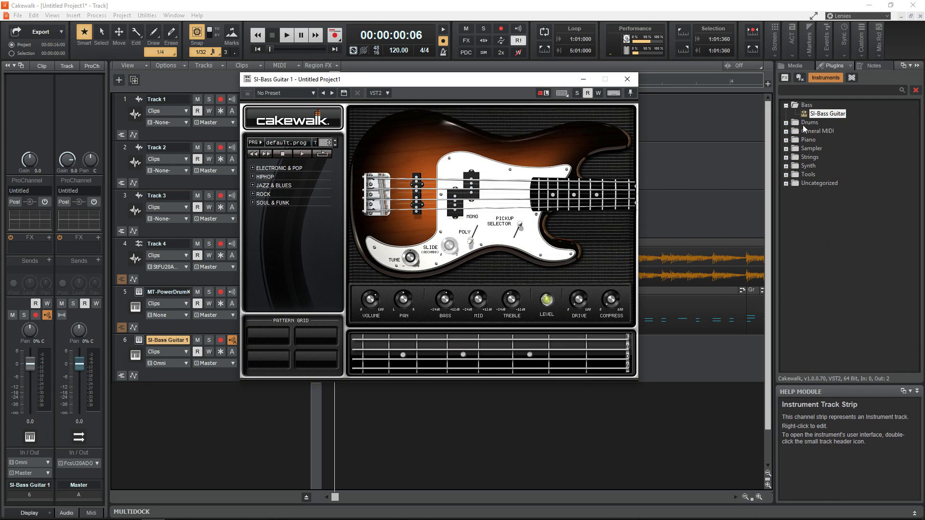
# Step: Add an SI-Drum Kit instrument track and audition a kick hit
pyautogui.click(786, 124)
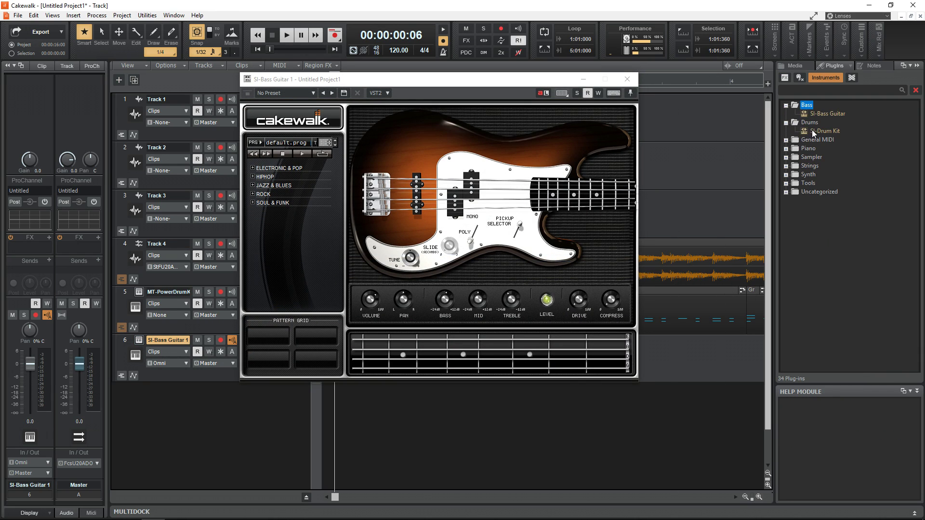
pyautogui.moveTo(813, 134); pyautogui.dragTo(358, 462)
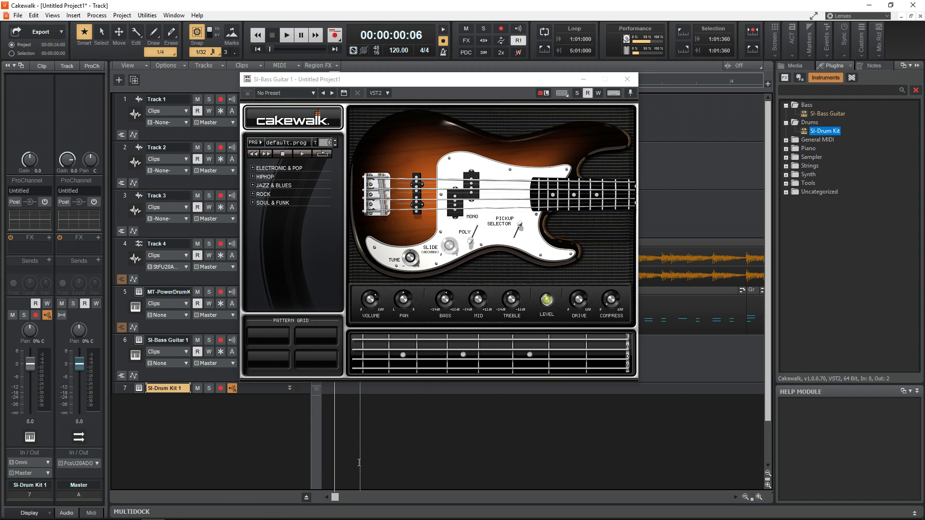
pyautogui.click(288, 388)
pyautogui.click(135, 388)
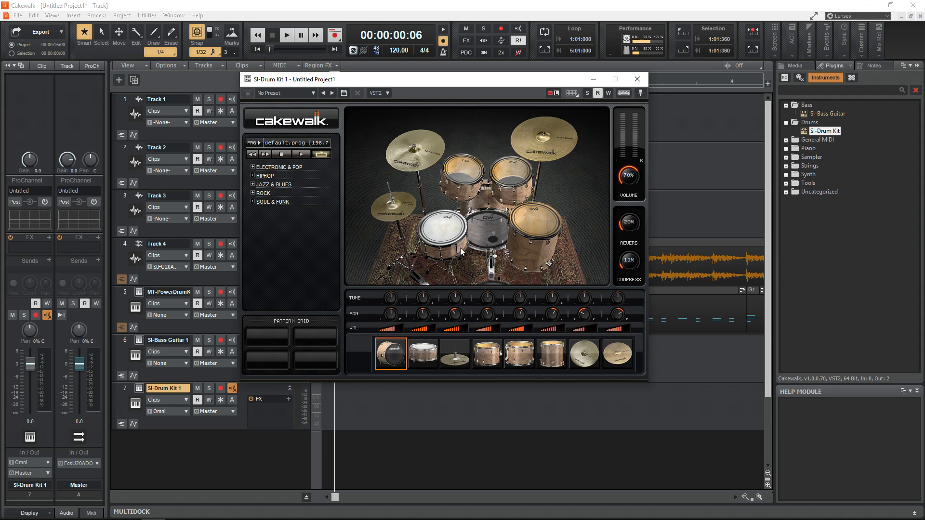
pyautogui.click(473, 227)
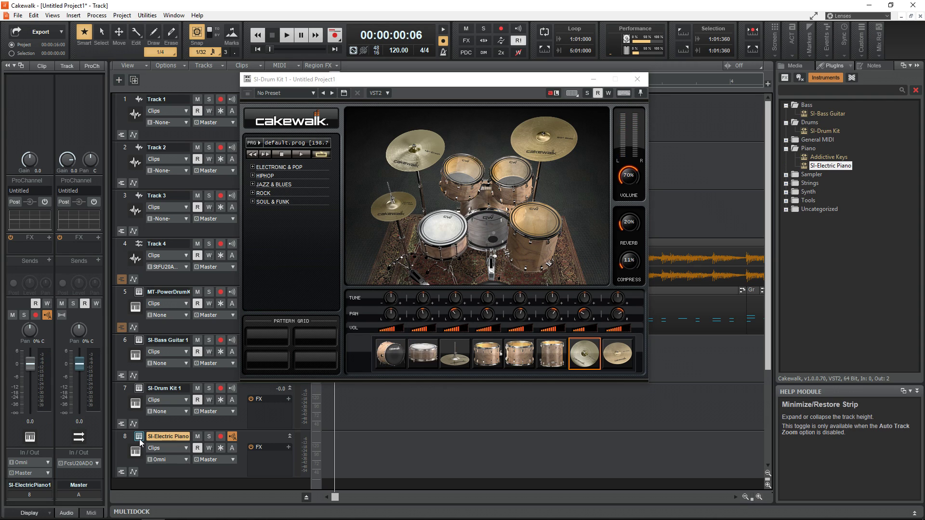
# Step: Add an SI-Electric Piano track and play a run of notes on it
pyautogui.click(139, 437)
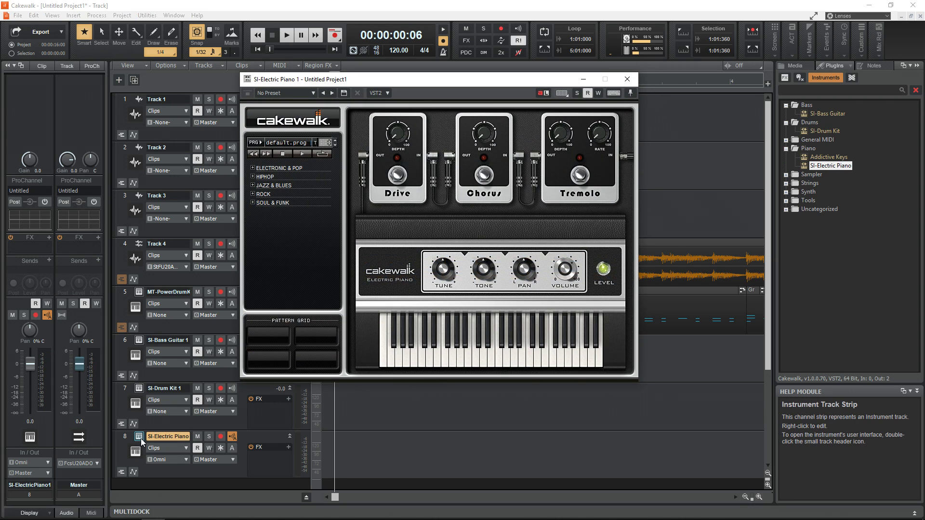
pyautogui.click(446, 358)
pyautogui.click(506, 359)
pyautogui.click(541, 359)
pyautogui.click(576, 364)
pyautogui.click(567, 360)
pyautogui.click(528, 360)
pyautogui.click(483, 361)
pyautogui.click(451, 361)
pyautogui.click(431, 364)
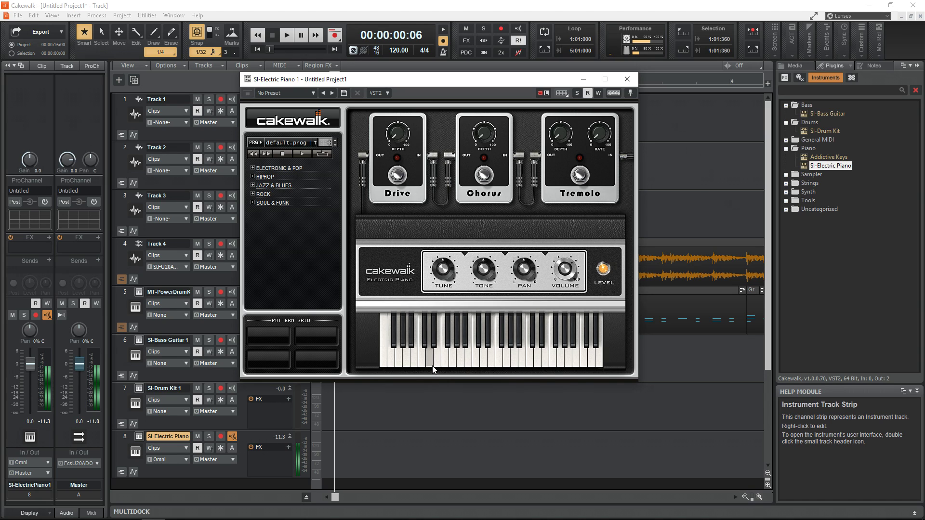
# Step: Add an SI-String Section track, audition it, and move two drum notes higher and later
pyautogui.click(786, 183)
pyautogui.doubleClick(831, 191)
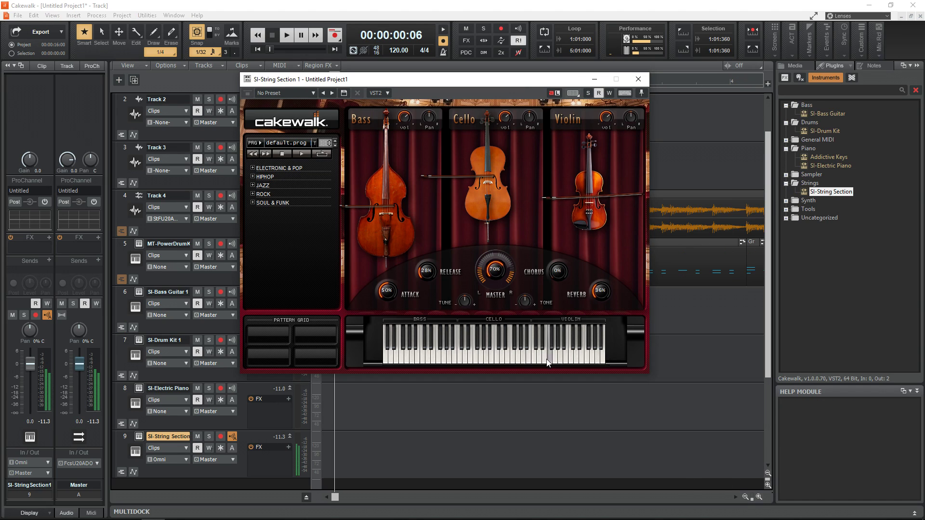
pyautogui.click(550, 363)
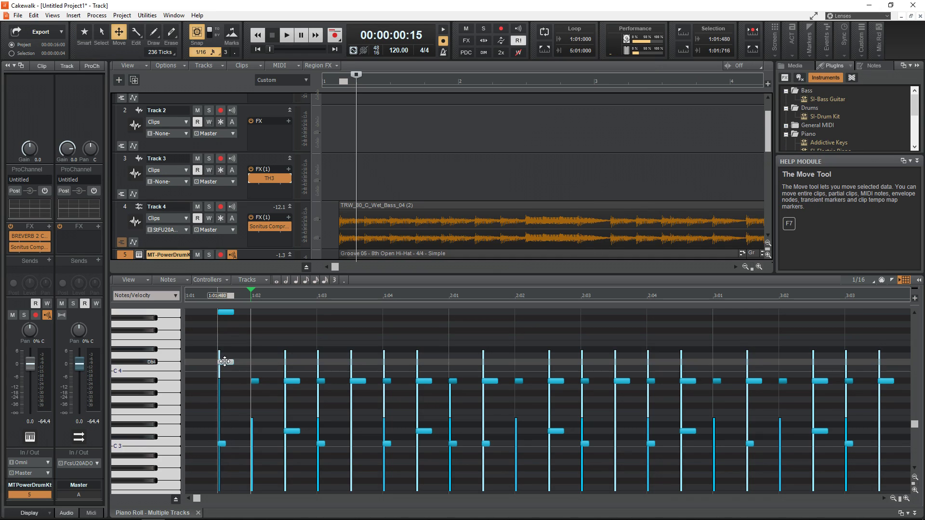
pyautogui.moveTo(225, 361); pyautogui.dragTo(274, 331)
pyautogui.moveTo(295, 379); pyautogui.dragTo(328, 335)
# Step: Set the Now time to 1:02:240 and drag another drum note higher and later
pyautogui.click(268, 442)
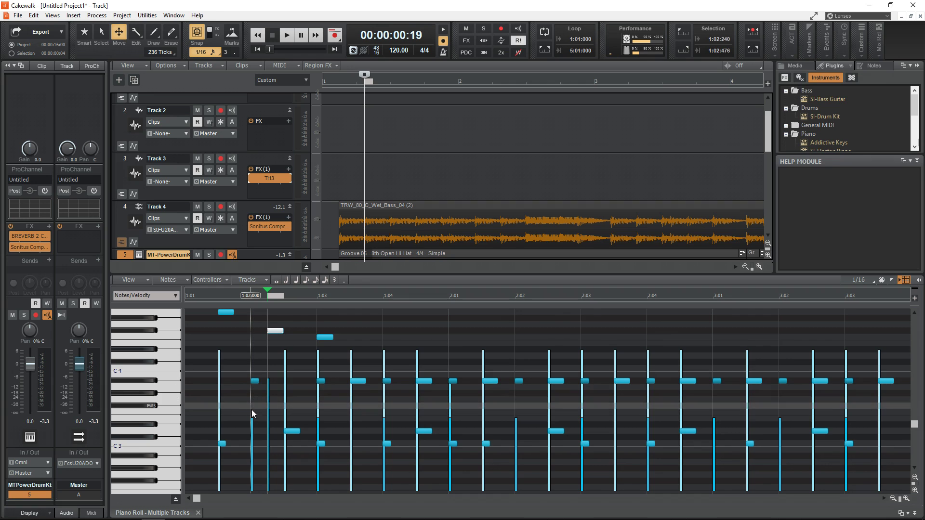
pyautogui.moveTo(357, 382); pyautogui.dragTo(472, 326)
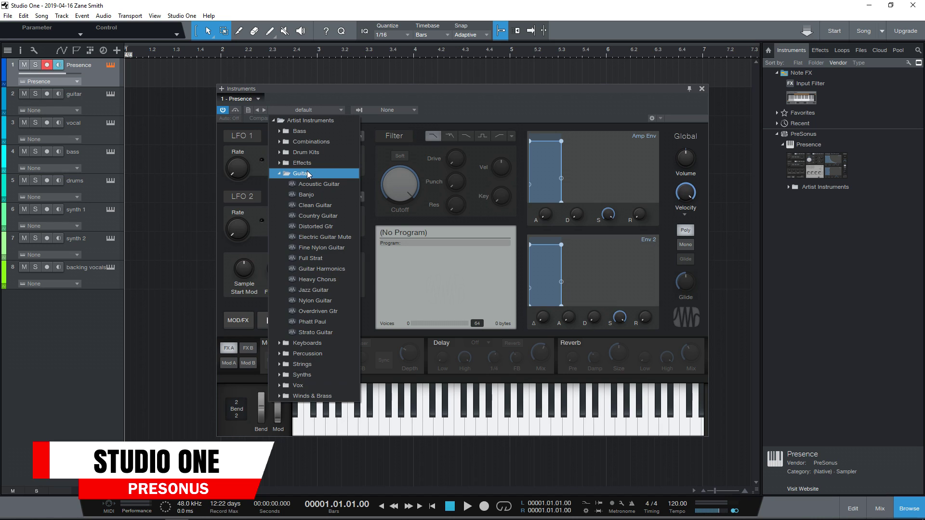
# Step: Browse the Guitar and Keyboards preset categories of Presence
pyautogui.click(308, 173)
pyautogui.click(309, 184)
pyautogui.click(310, 185)
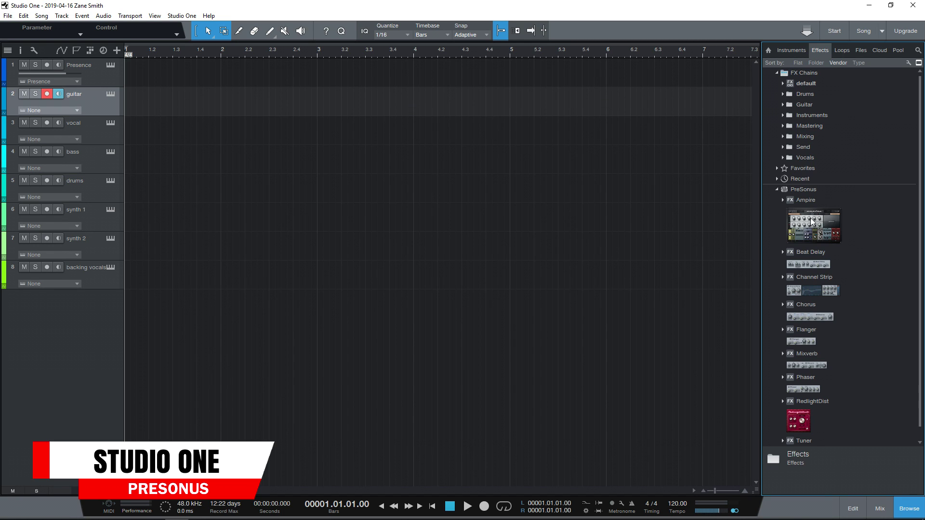
# Step: Put Ampire on the guitar track, Flanger on a new track, and RedlightDist after Mixverb on Track 12
pyautogui.moveTo(814, 221); pyautogui.dragTo(79, 94)
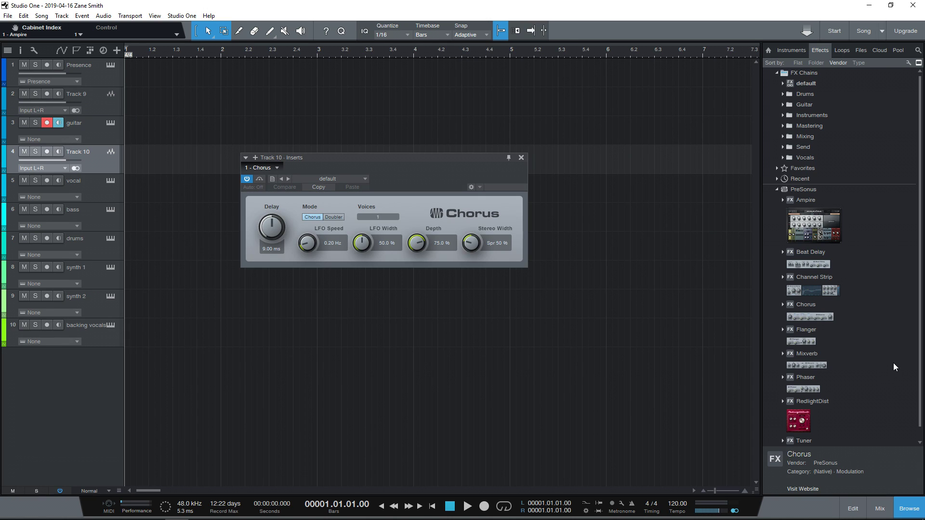
pyautogui.moveTo(830, 329); pyautogui.dragTo(113, 212)
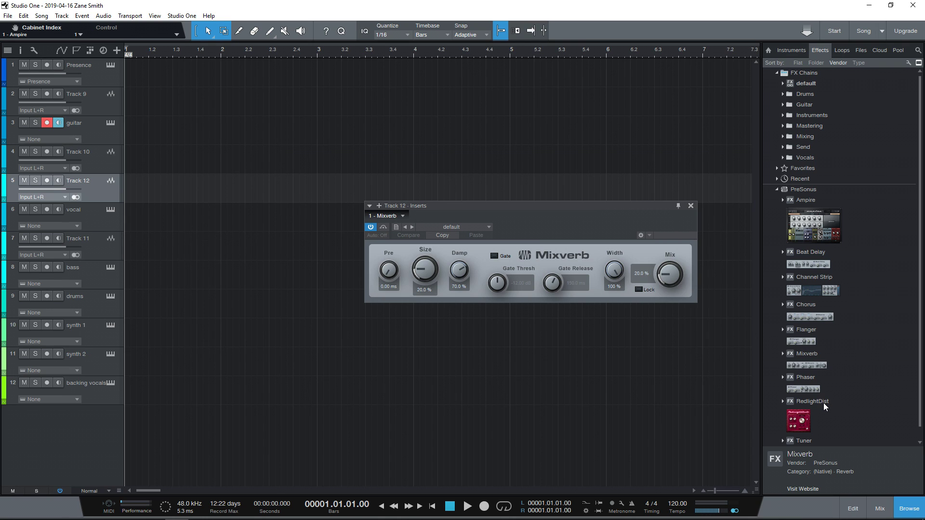
pyautogui.moveTo(822, 403); pyautogui.dragTo(95, 186)
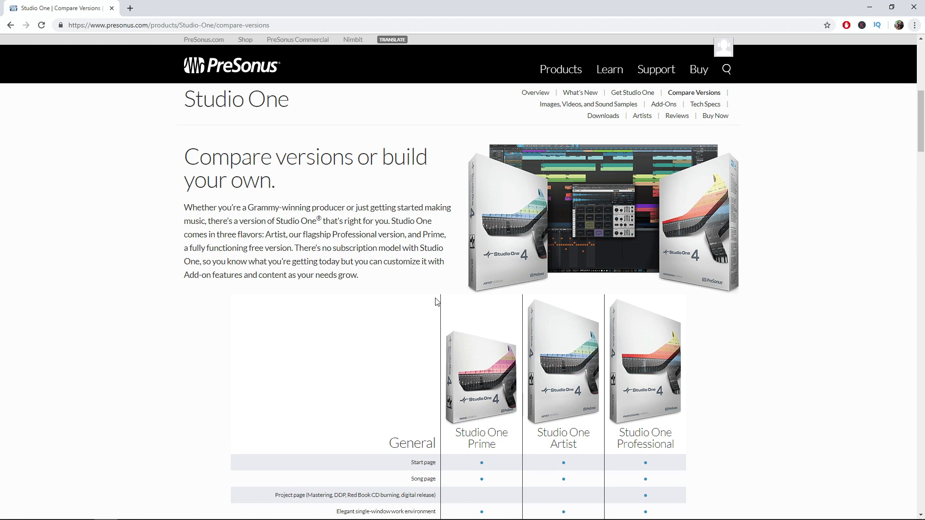
pyautogui.press('F11')
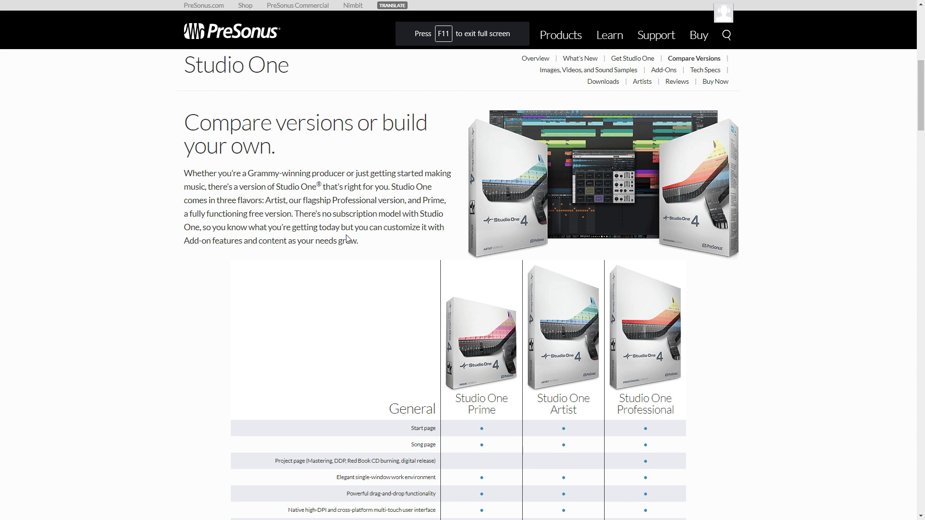
# Step: Scroll the Compare Versions page down to the General Prime/Artist/Professional comparison table
pyautogui.scroll(-3, 346, 238)
pyautogui.scroll(3, 345, 239)
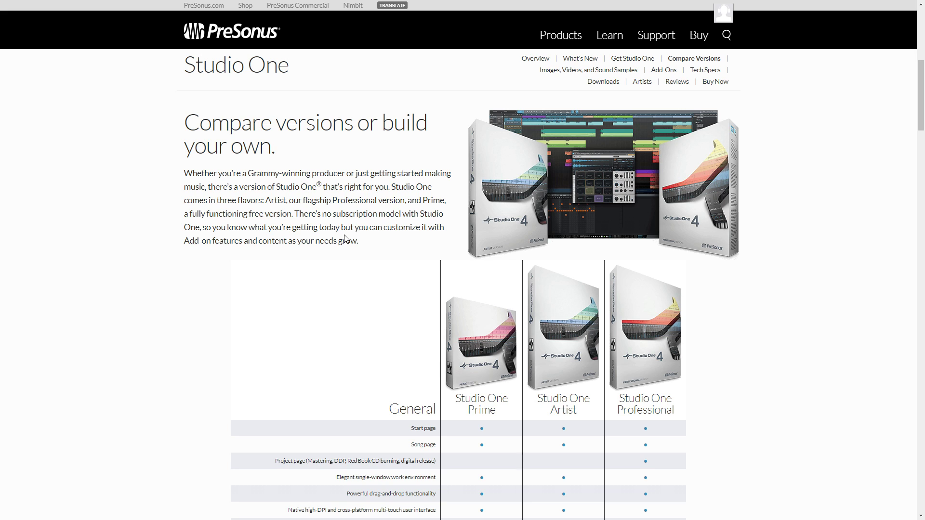
pyautogui.scroll(-4, 345, 238)
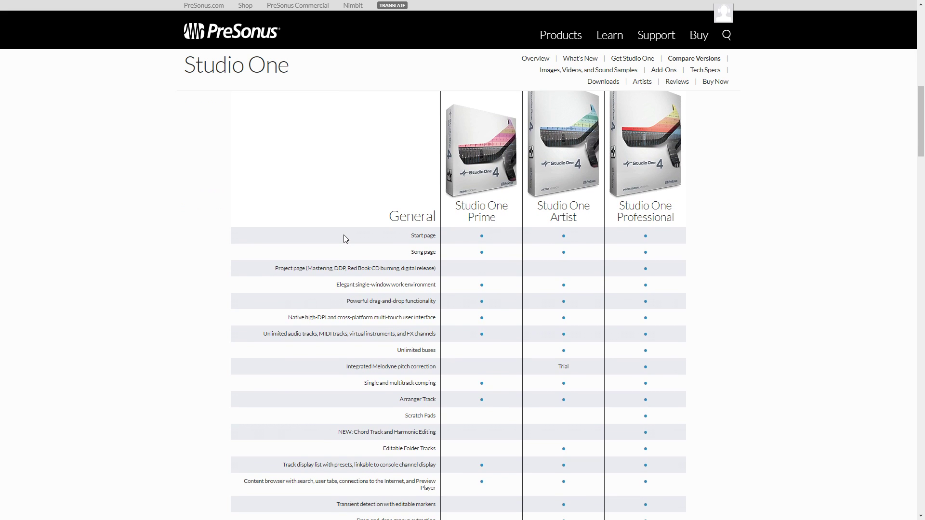
pyautogui.scroll(-4, 343, 235)
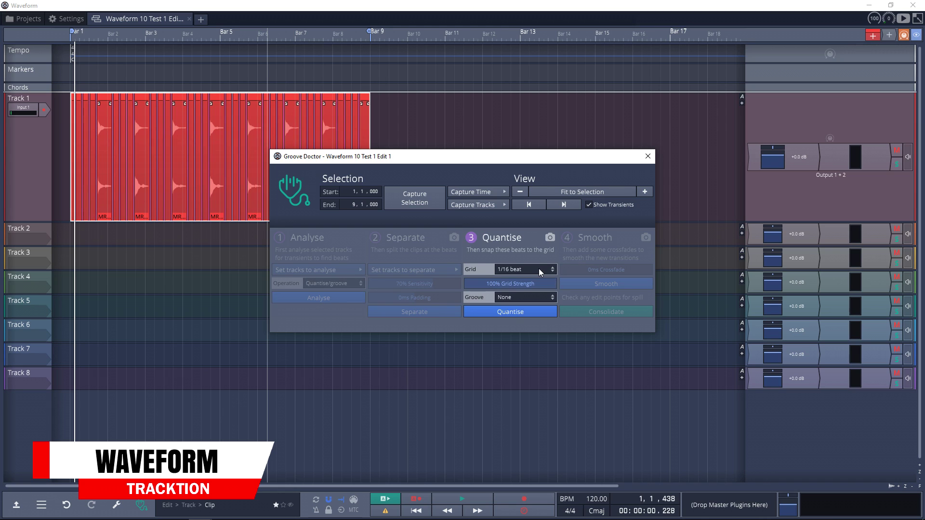
# Step: Quantise Track 1's drum clip to a 1/8-beat grid and consolidate it
pyautogui.click(539, 269)
pyautogui.click(520, 348)
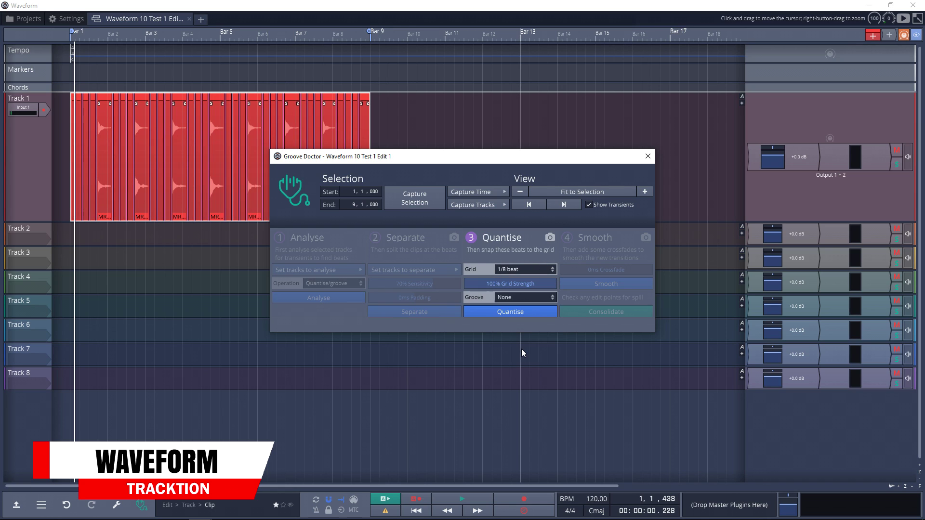
pyautogui.click(519, 315)
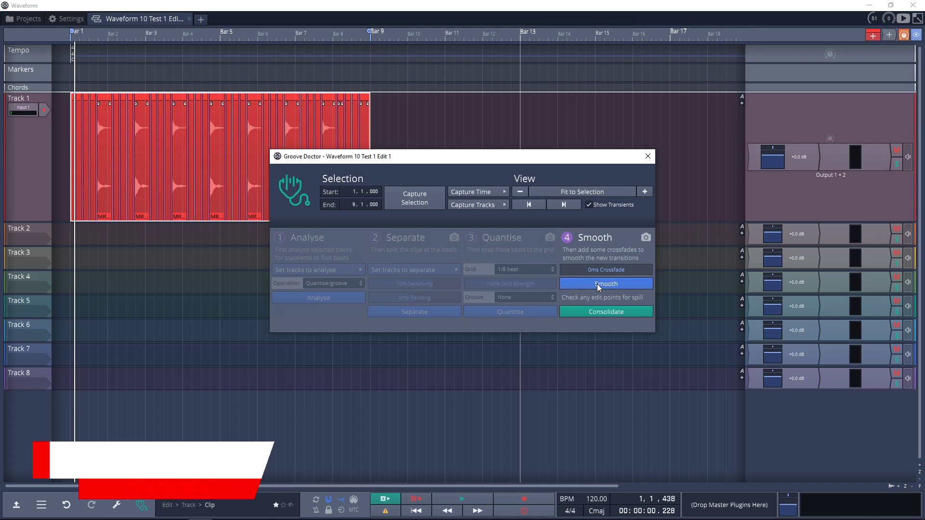
pyautogui.click(591, 313)
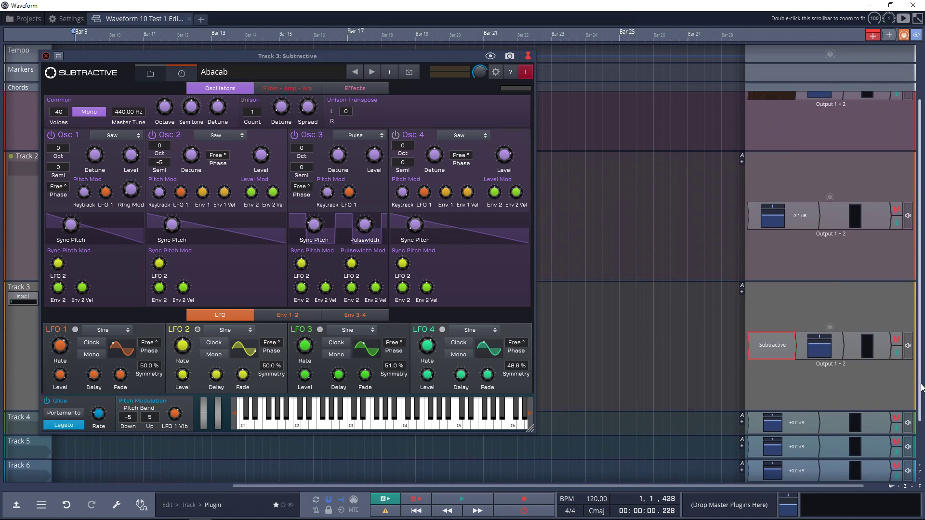
# Step: Audition notes on the Subtractive and FM Synth keyboards
pyautogui.click(315, 417)
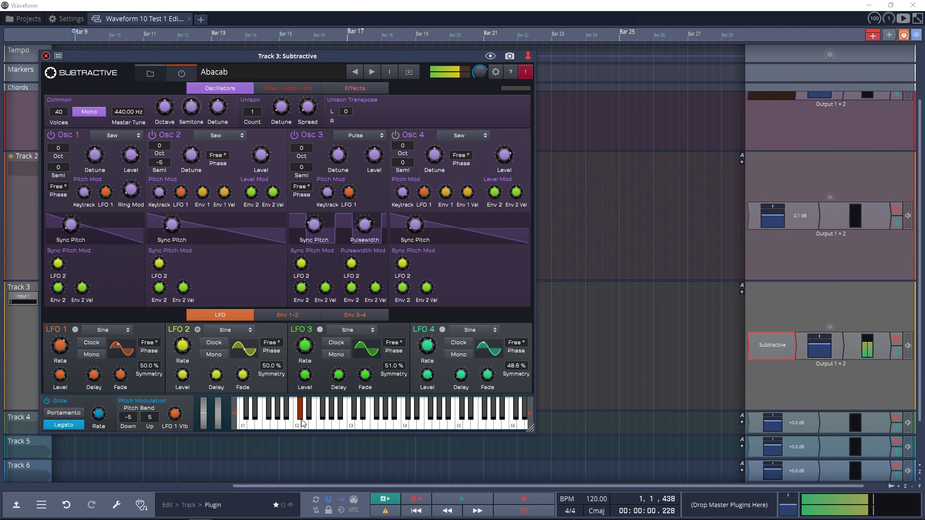
pyautogui.click(351, 425)
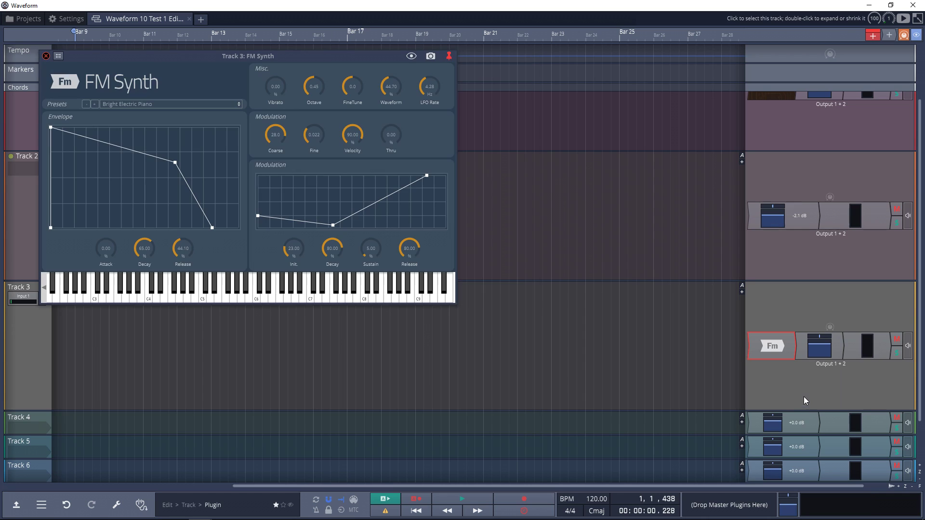
pyautogui.click(161, 288)
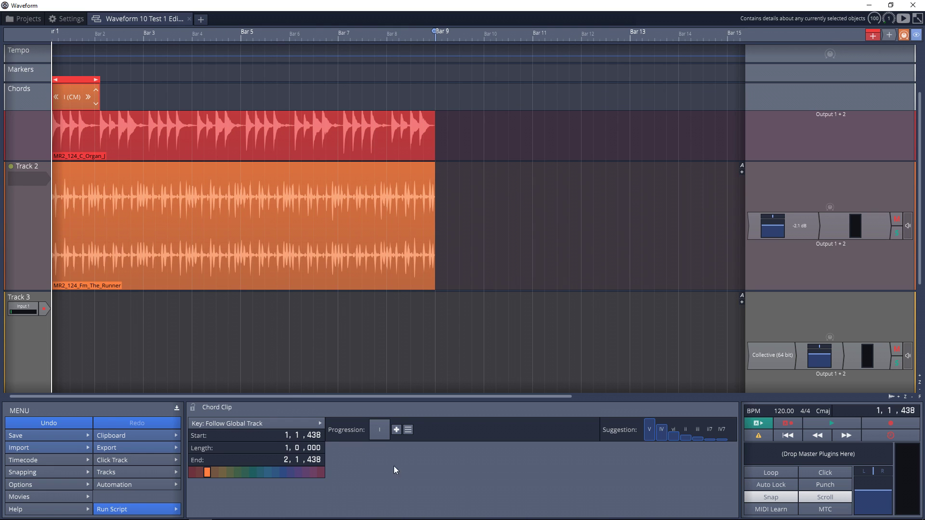
# Step: Add two V chords after I in the progression and extend the chord clip
pyautogui.click(397, 430)
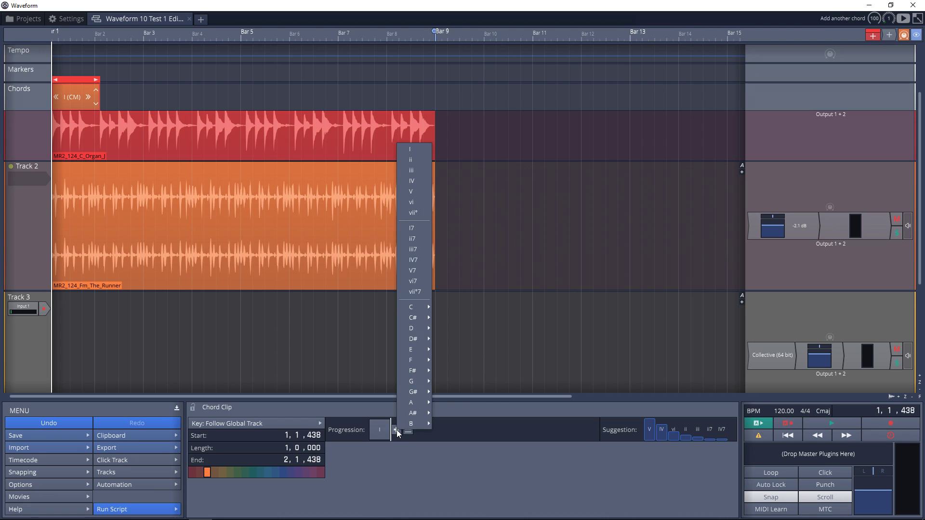
pyautogui.click(420, 193)
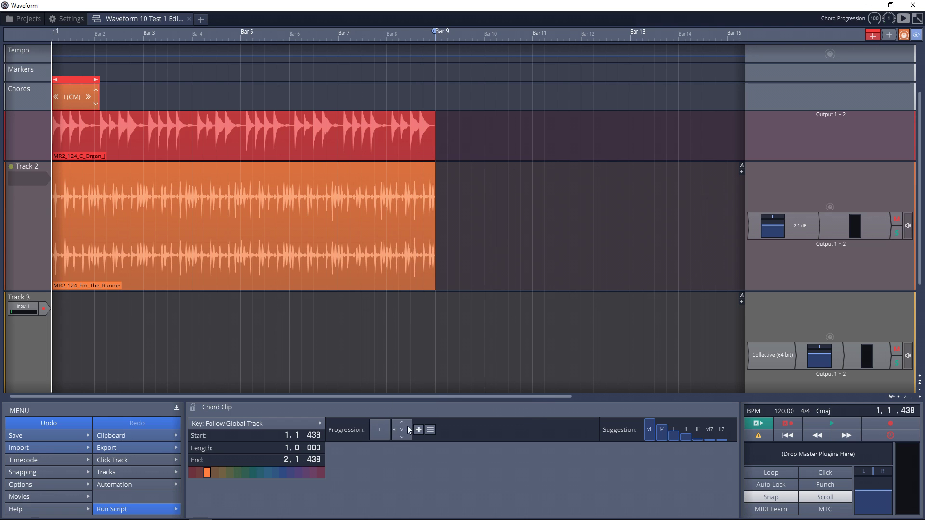
pyautogui.click(418, 429)
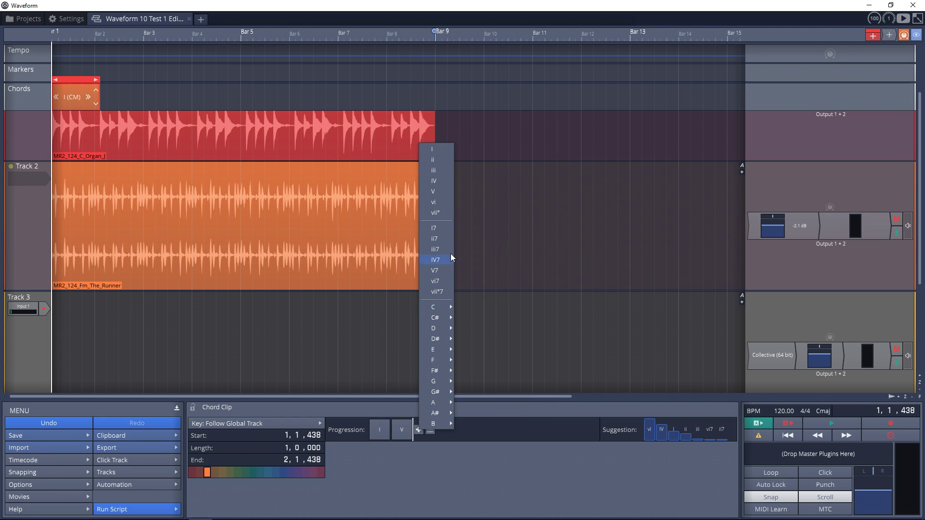
pyautogui.click(439, 192)
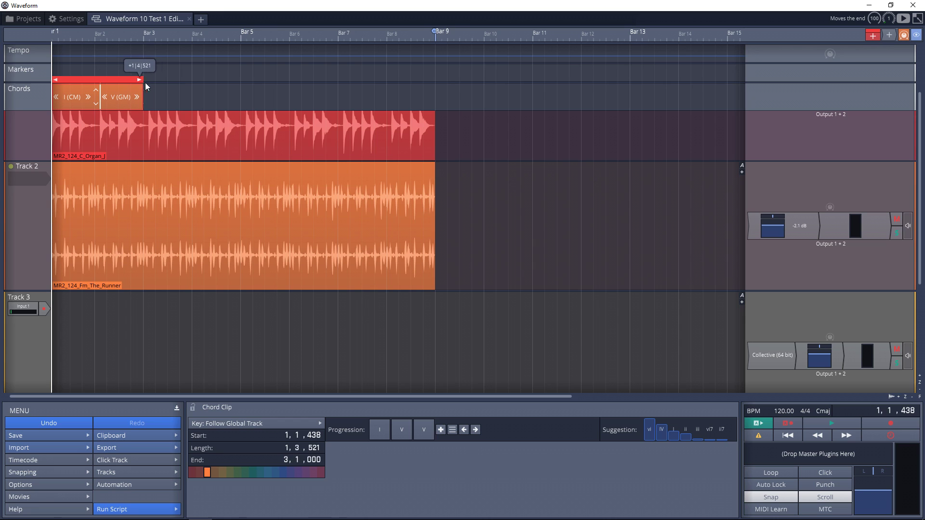
pyautogui.moveTo(183, 85); pyautogui.dragTo(236, 91)
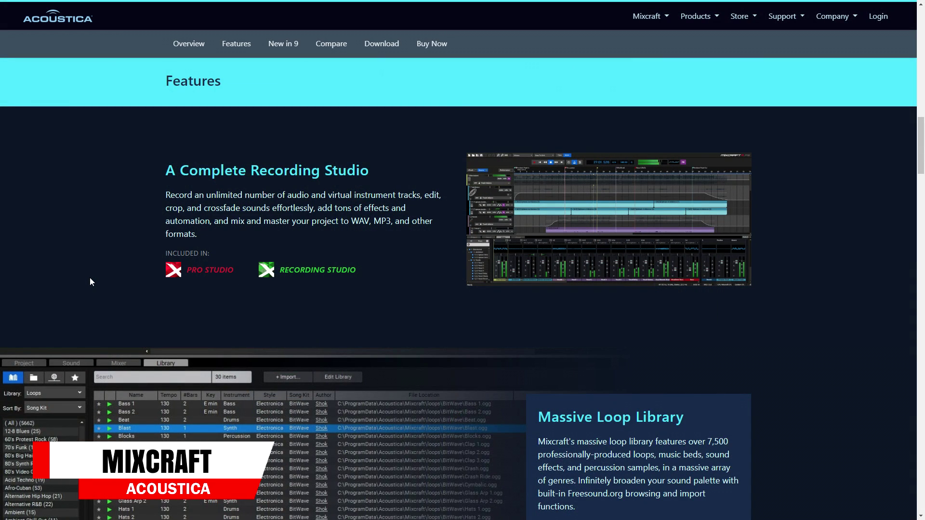
# Step: Scroll through the Mixcraft 9 features to the Pro Studio $149 and Recording Studio $75 offers
pyautogui.scroll(-5, 90, 279)
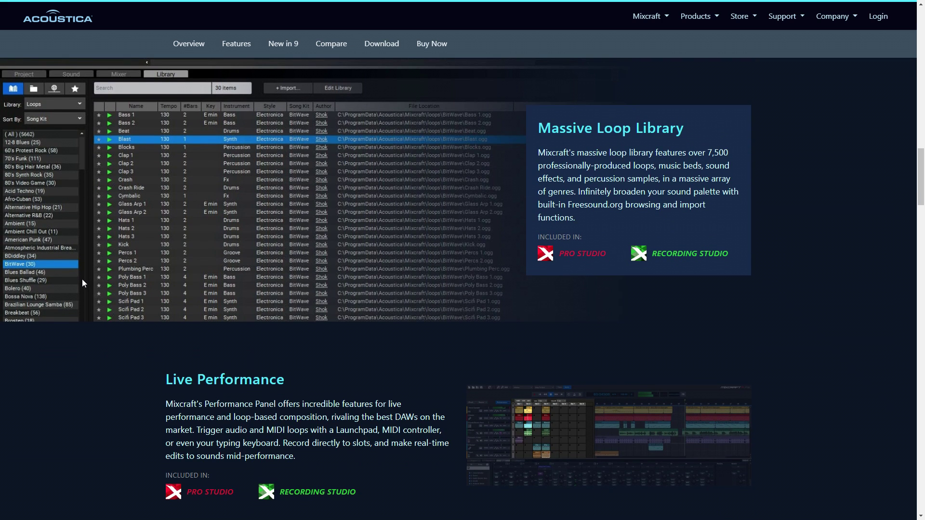
pyautogui.scroll(-6, 82, 282)
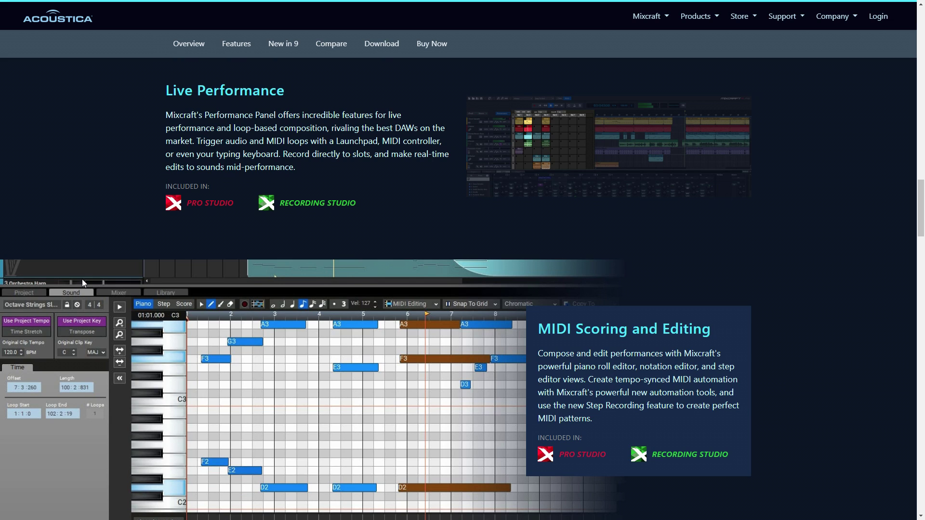
pyautogui.scroll(-4, 82, 280)
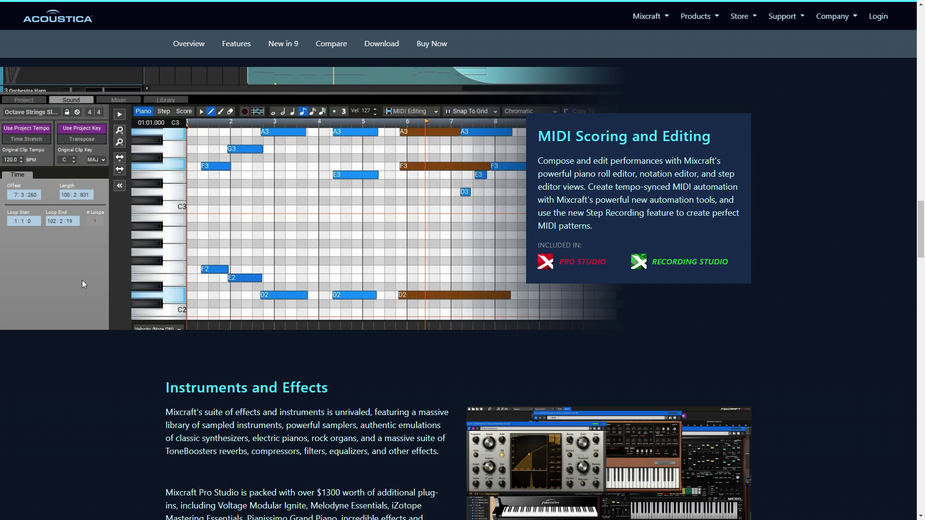
pyautogui.scroll(-7, 83, 284)
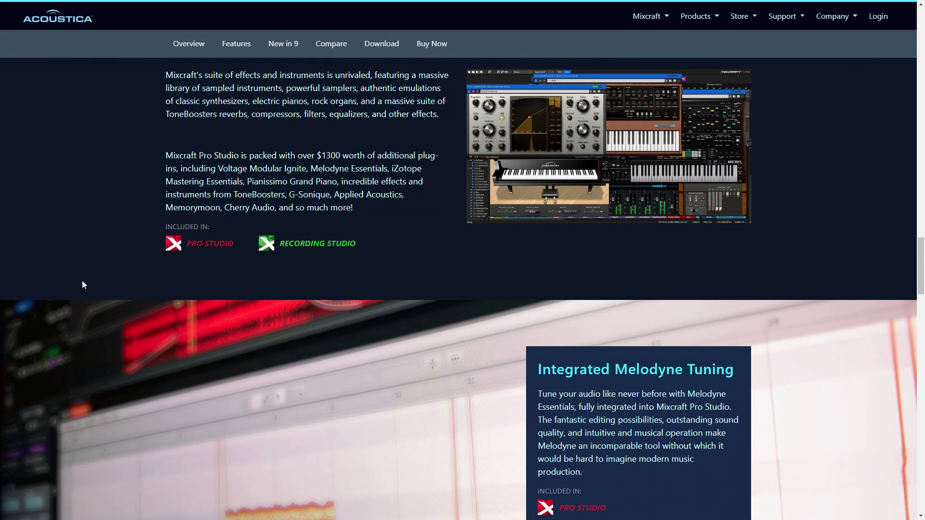
pyautogui.scroll(-4, 83, 284)
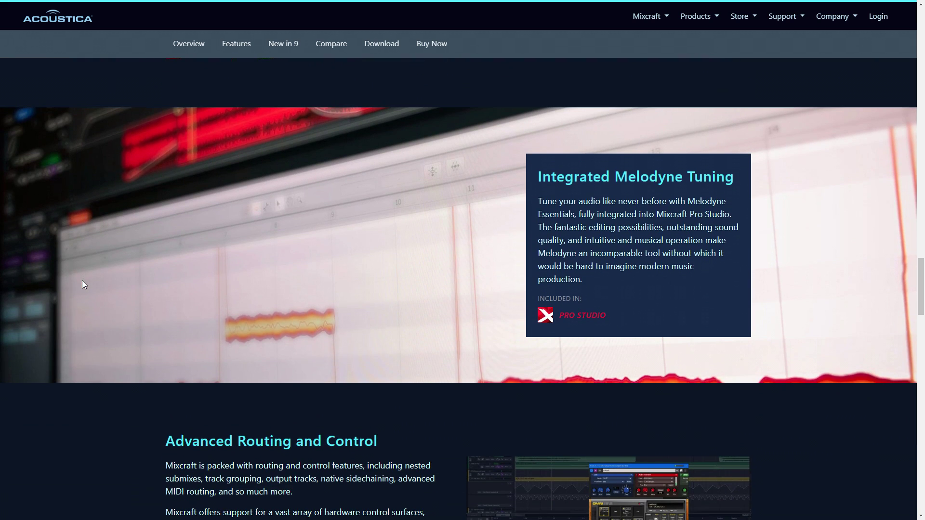
pyautogui.scroll(-7, 82, 281)
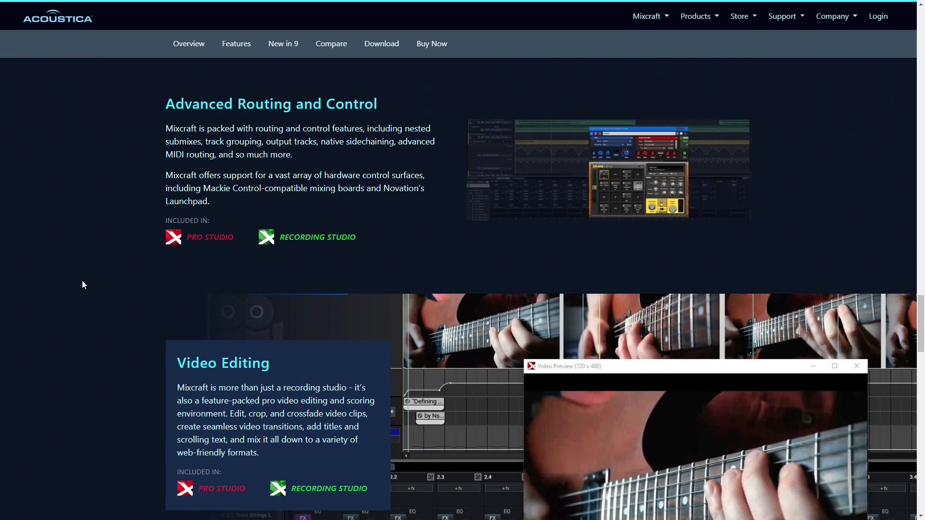
pyautogui.scroll(-10, 82, 284)
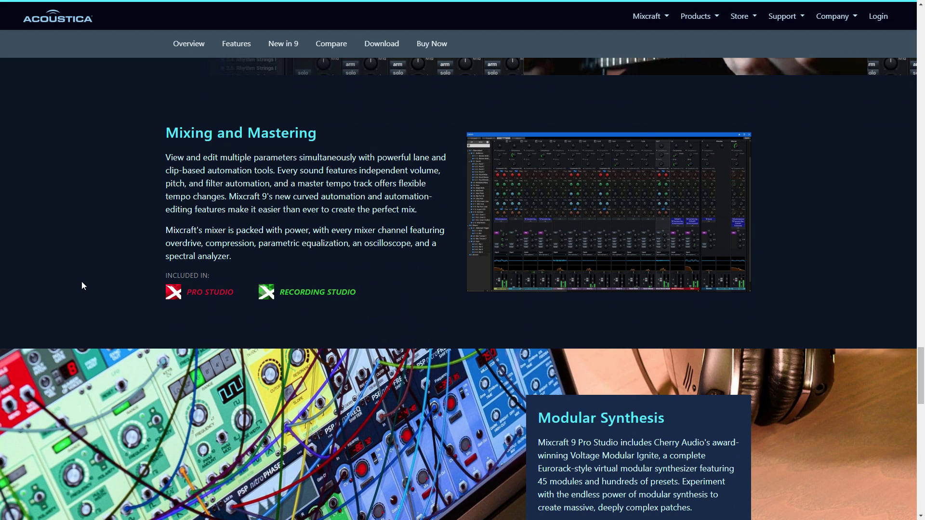
pyautogui.scroll(-6, 82, 282)
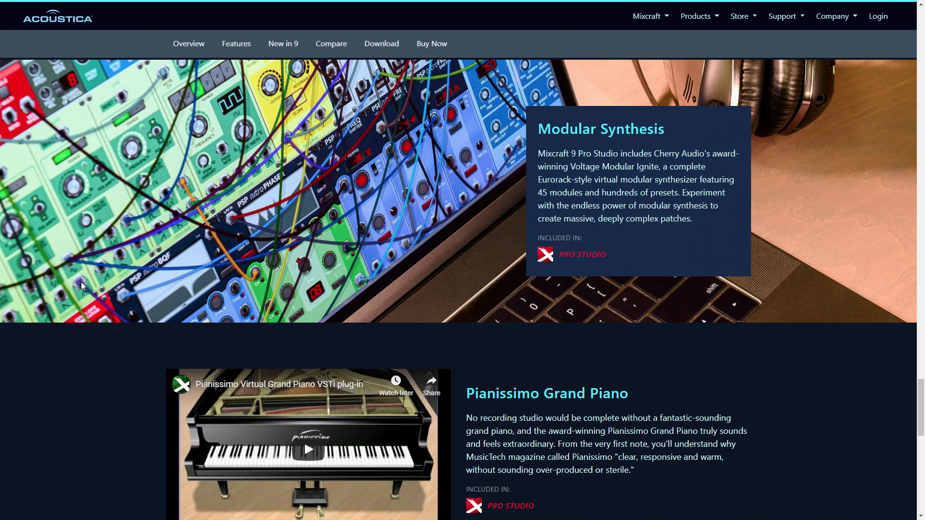
pyautogui.scroll(-1, 81, 282)
pyautogui.scroll(-4, 81, 285)
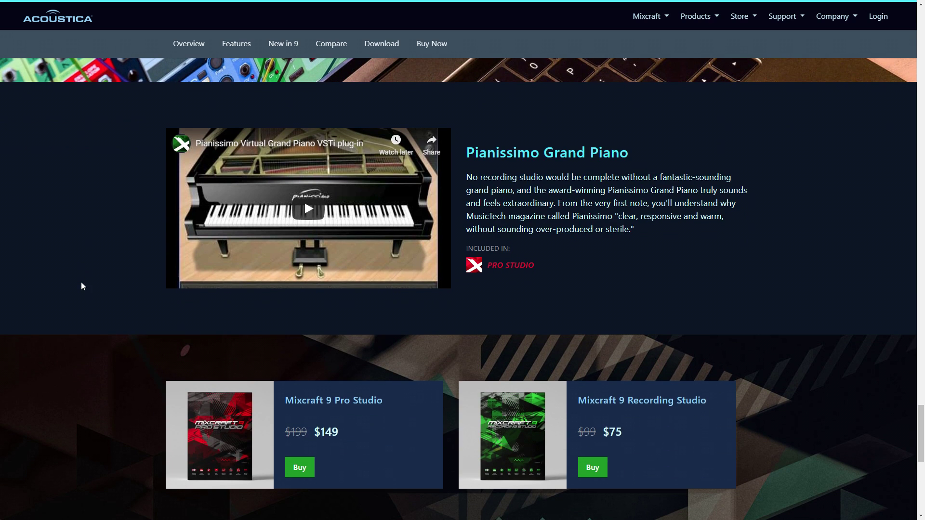
pyautogui.scroll(-5, 82, 286)
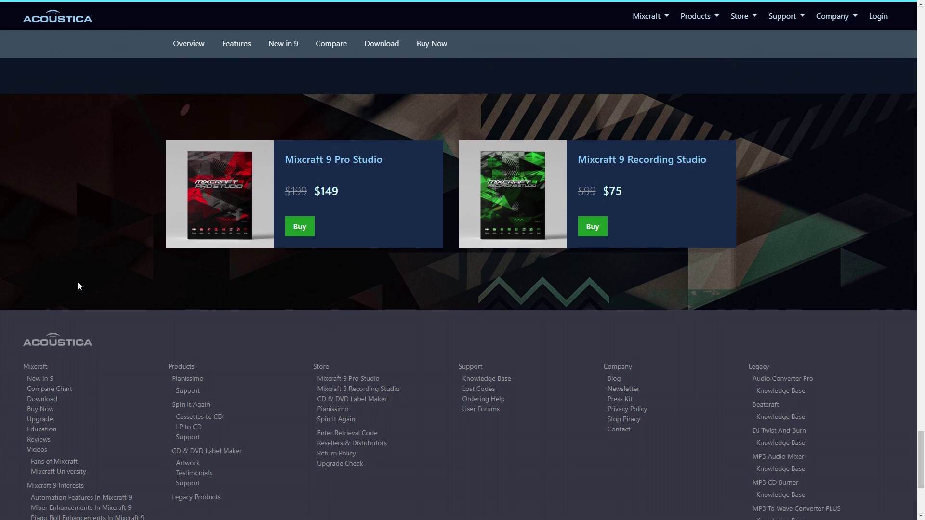
# Step: Open the Compare Mixcraft Versions page and scroll through the Mixcraft 9 edition features table
pyautogui.click(335, 48)
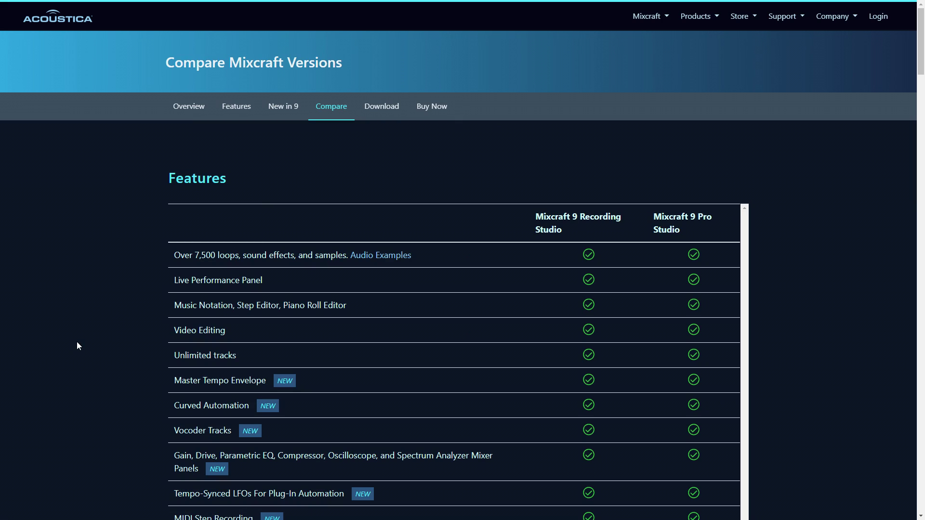
pyautogui.scroll(-2, 77, 342)
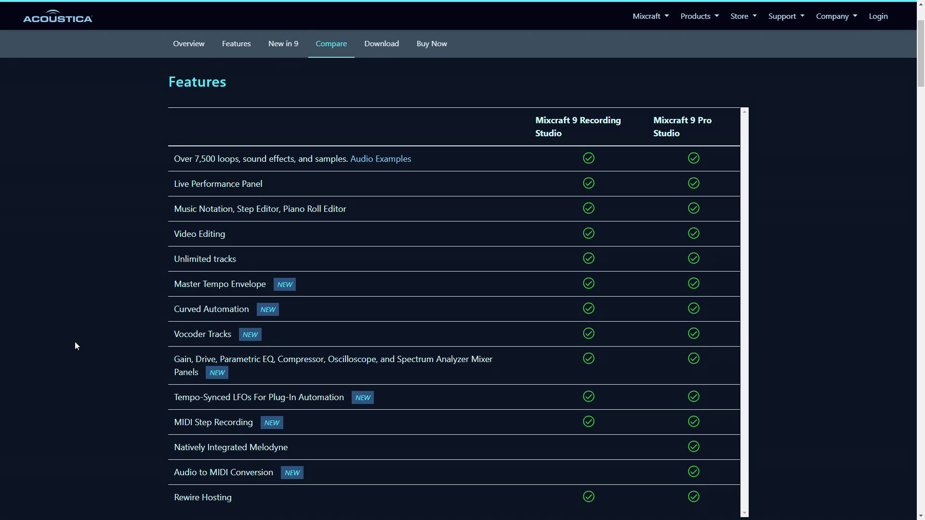
pyautogui.scroll(-6, 74, 342)
pyautogui.scroll(-4, 75, 345)
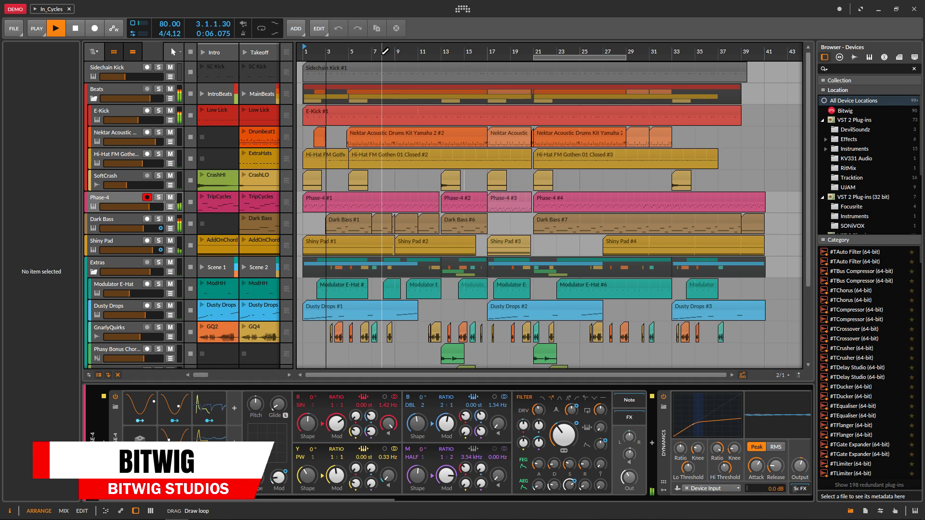
# Step: Zoom the In_Cycles arranger timeline in until bars 1 to 19 span the view
pyautogui.scroll(1, 384, 53)
pyautogui.scroll(3, 542, 54)
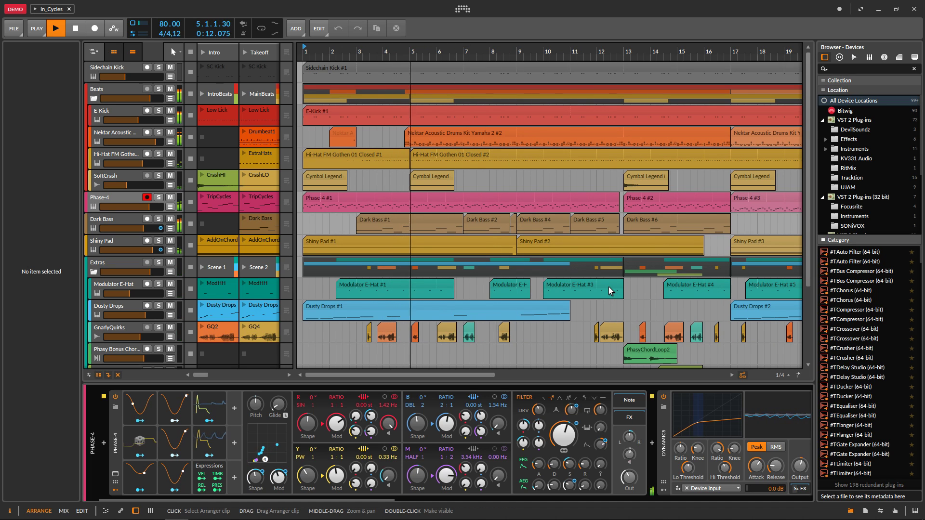
# Step: Open the Nektar drum clip, zoom its notes, then view the Shiny Pad #1 and Dusty Drops #1 clips
pyautogui.doubleClick(478, 135)
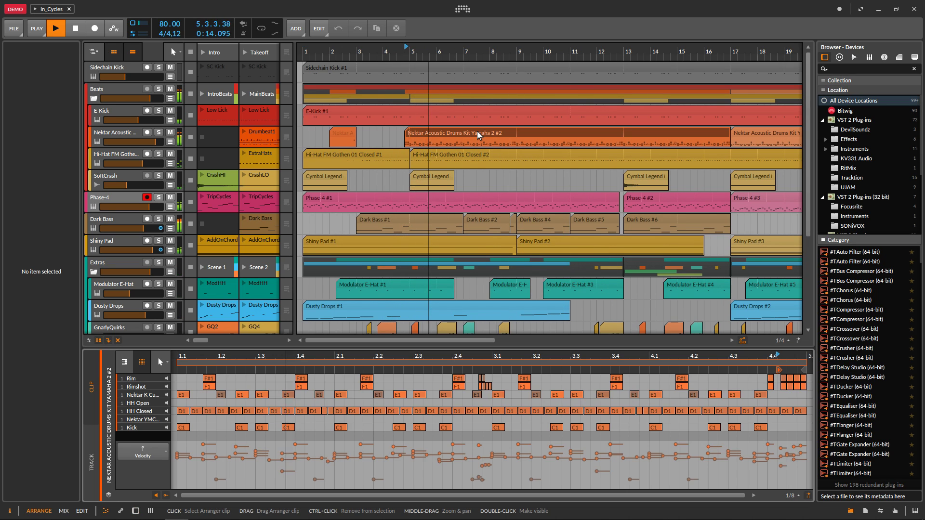
pyautogui.moveTo(370, 364); pyautogui.dragTo(397, 357)
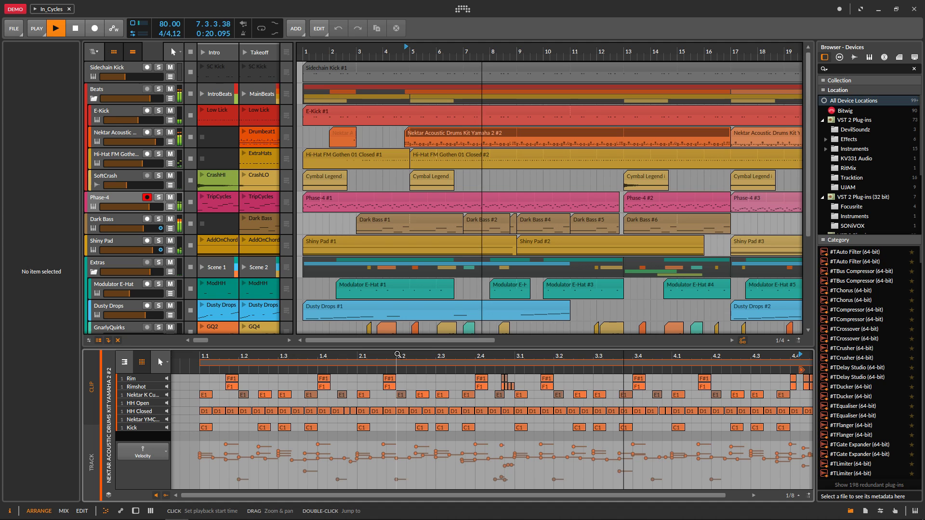
pyautogui.click(401, 241)
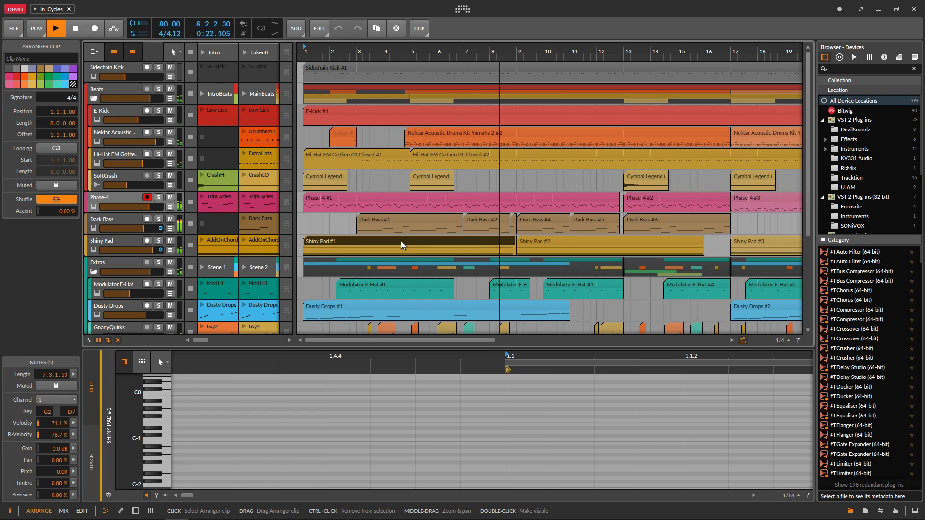
pyautogui.click(379, 306)
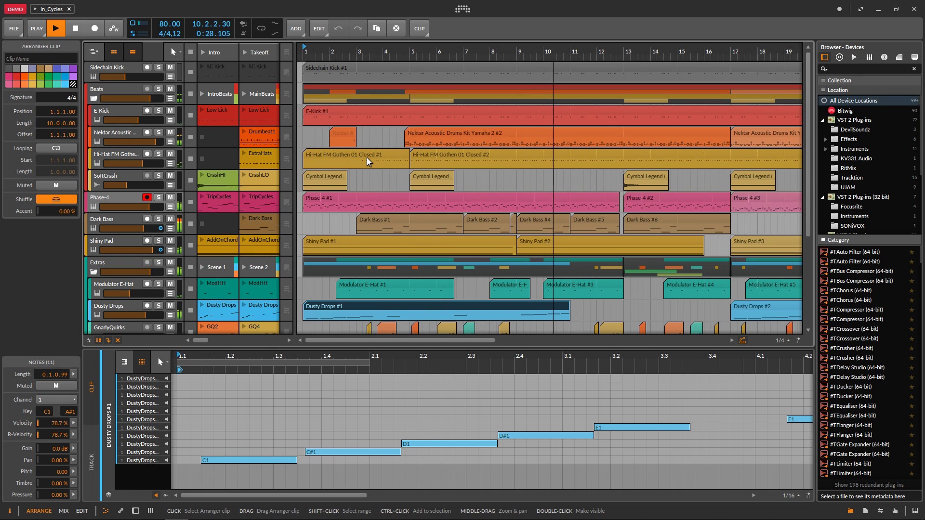
# Step: View the GnarlyQuirks2 and GnarlyQuirks3 audio clips, hide the clip launcher, and add a snare hit at bar 3
pyautogui.scroll(-3, 431, 273)
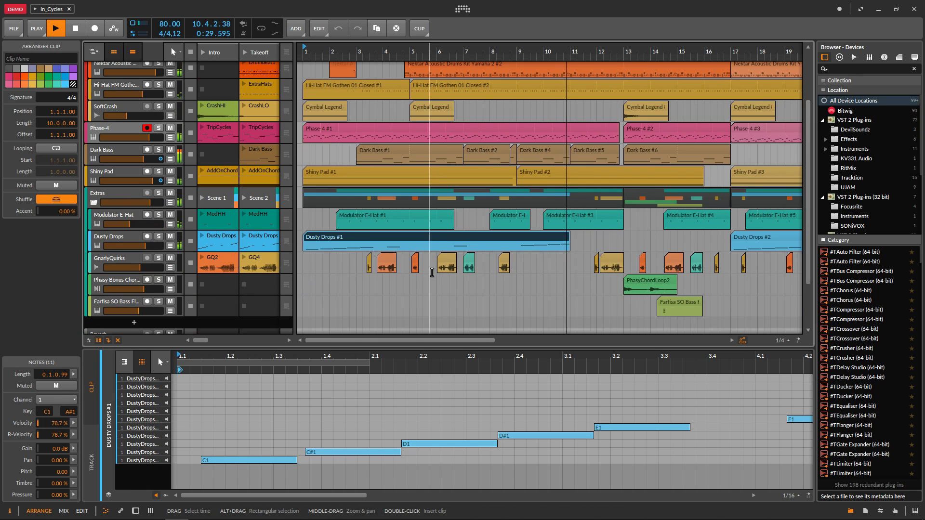
pyautogui.click(387, 261)
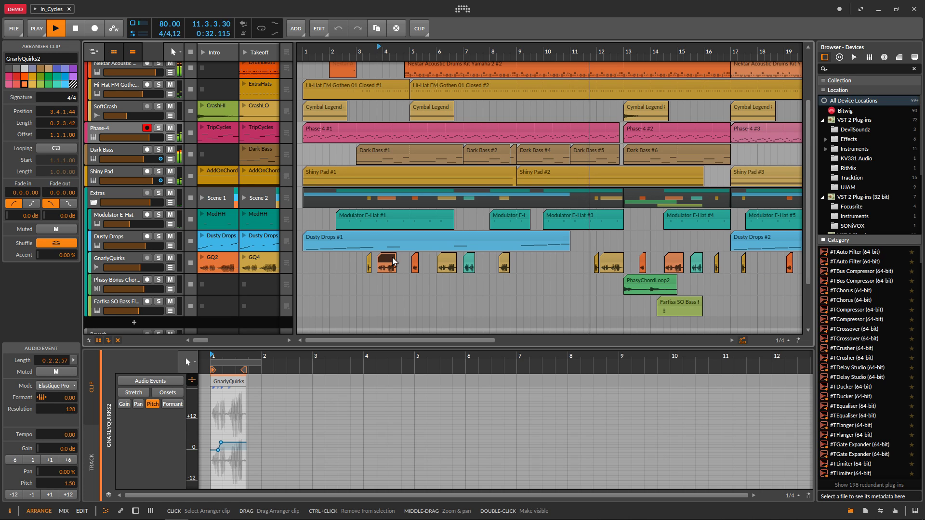
pyautogui.click(415, 262)
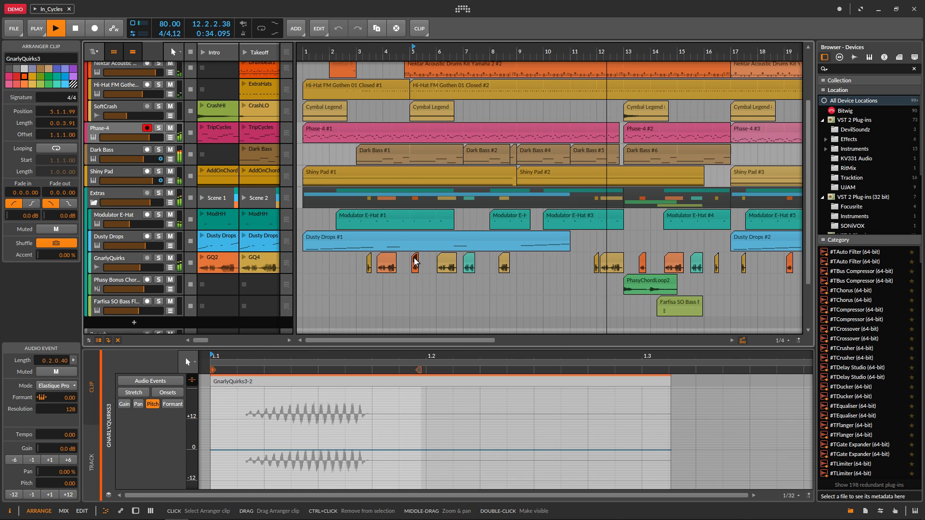
pyautogui.click(117, 54)
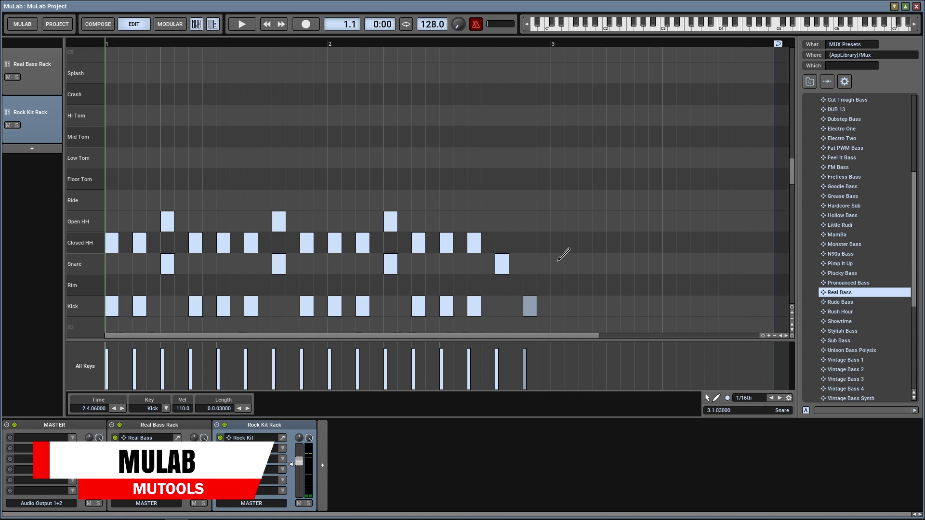
pyautogui.click(557, 262)
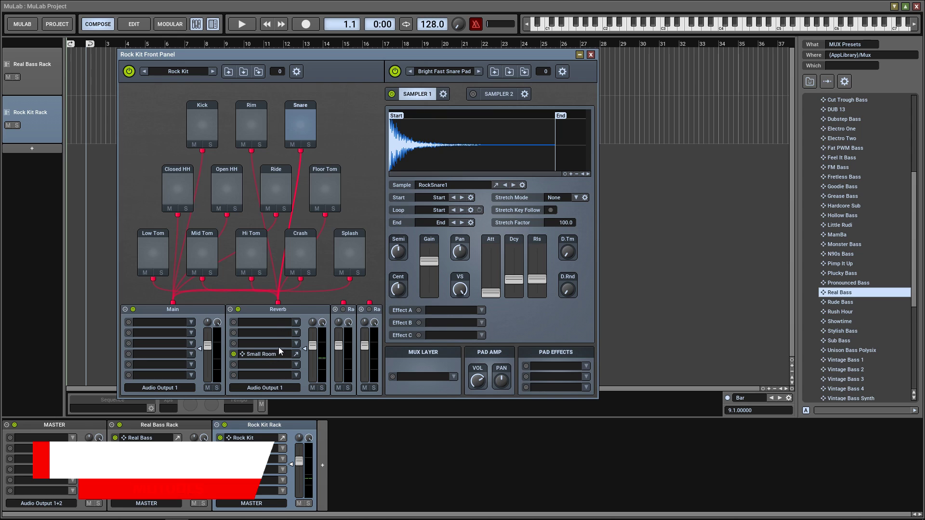
# Step: Audition the Snare pad, expand the Amp SIM Metal Rack, and cable the Snare output into its input
pyautogui.click(299, 120)
pyautogui.click(299, 121)
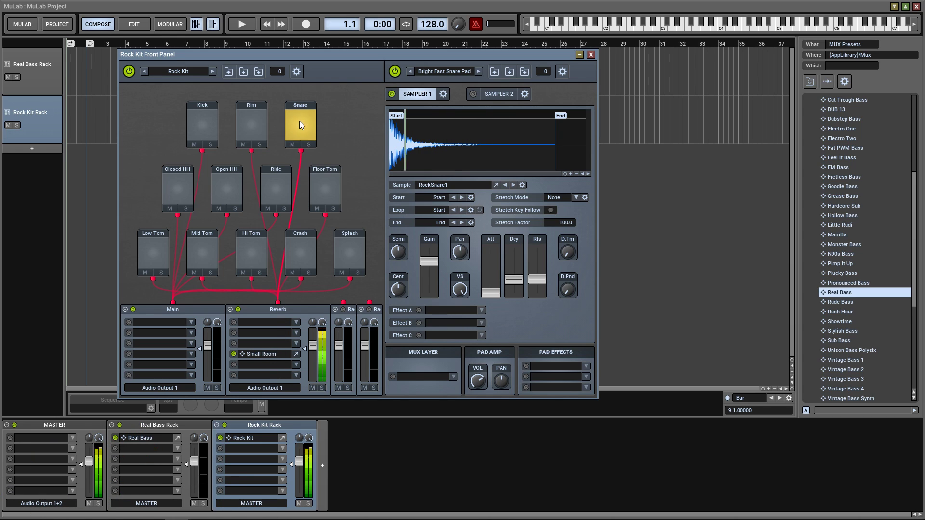
pyautogui.click(231, 310)
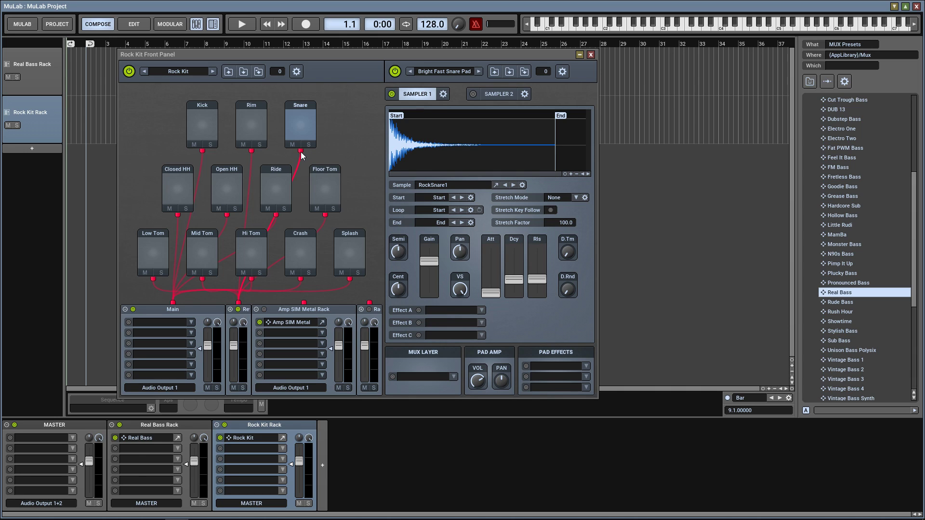
pyautogui.moveTo(301, 152); pyautogui.dragTo(304, 242)
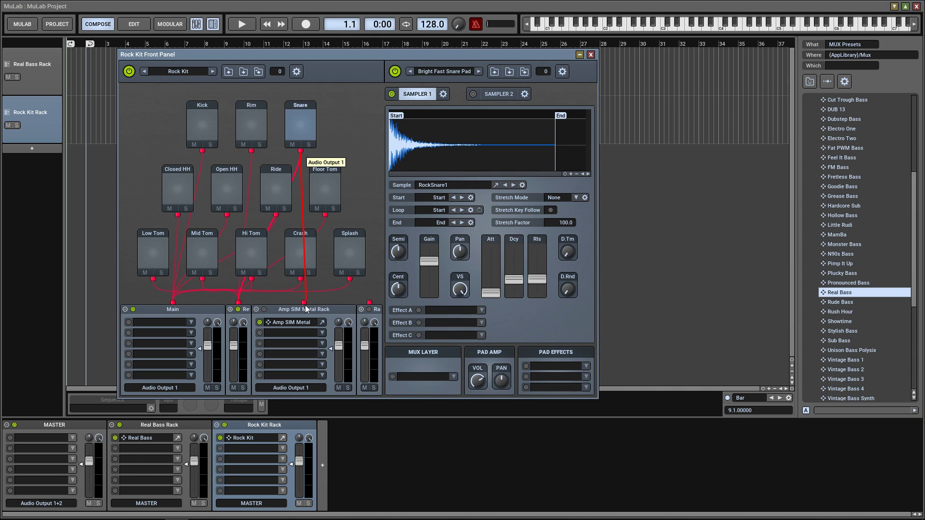
pyautogui.moveTo(305, 304); pyautogui.dragTo(304, 304)
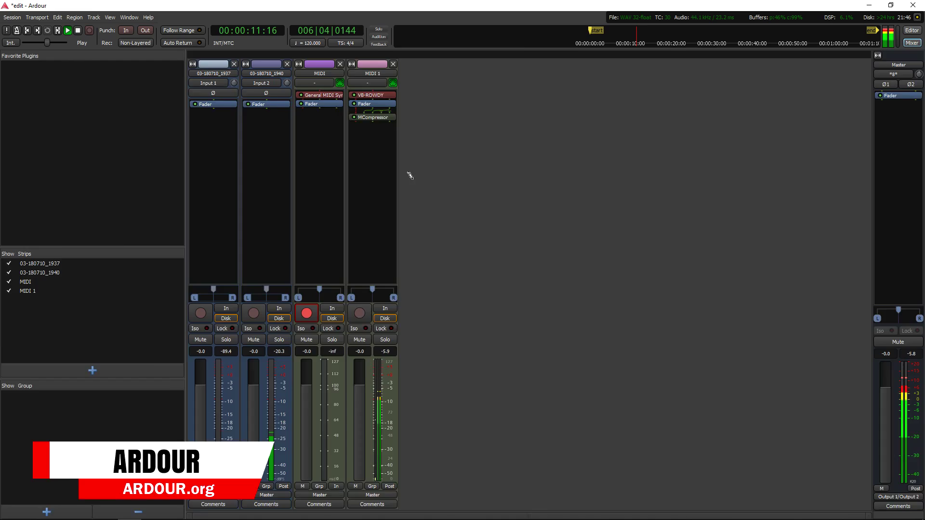
# Step: Select the MIDI 1 track in the Editor and lower its fader to -6.6 dB
pyautogui.hotkey('alt', 'e')
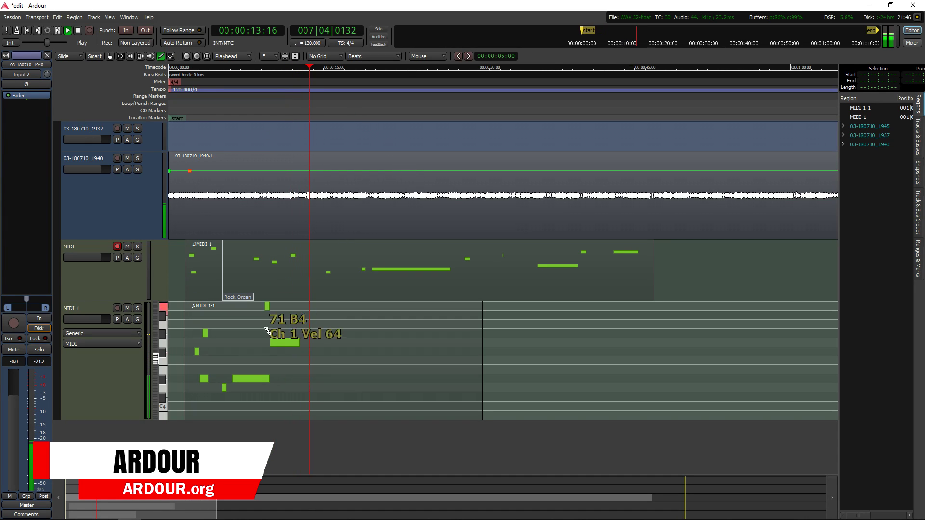
pyautogui.click(84, 374)
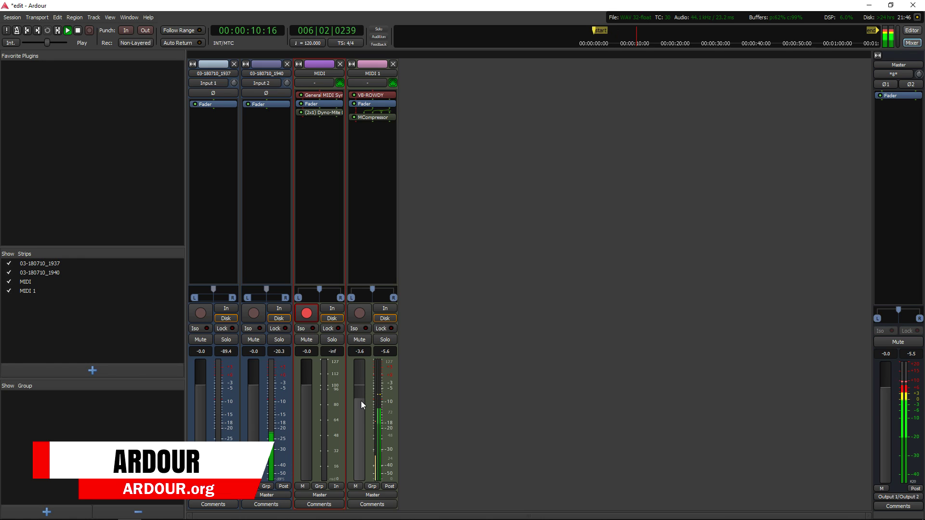
pyautogui.moveTo(361, 405); pyautogui.dragTo(360, 409)
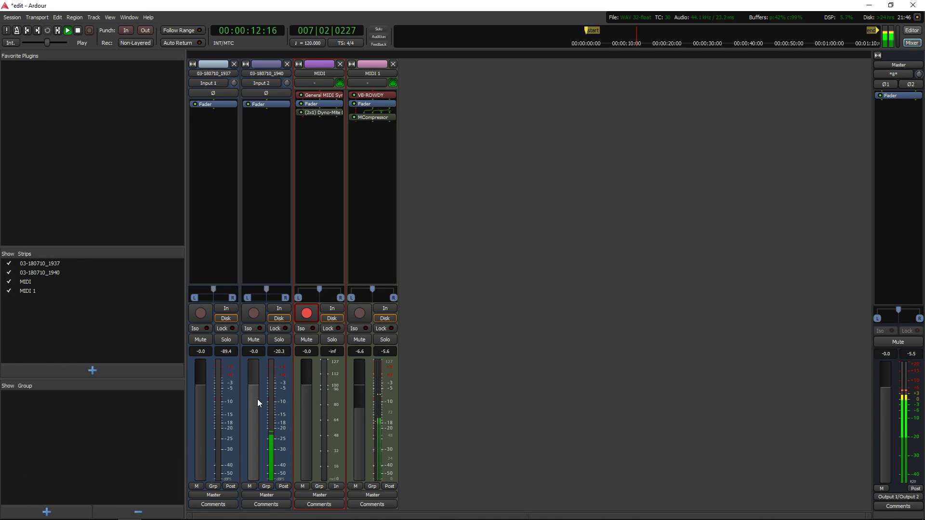